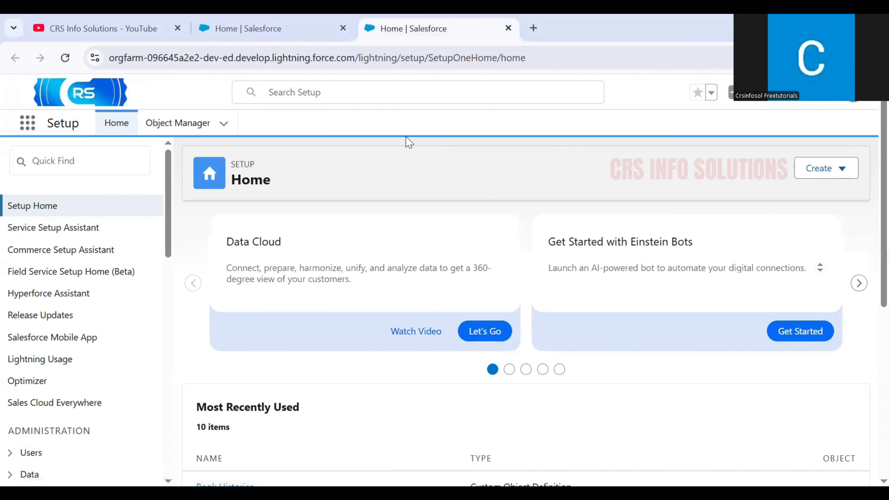
Search the setup for "Dupli" and open the Duplicate Rules page.
{"action": "left_click", "coordinate": [98, 165]}
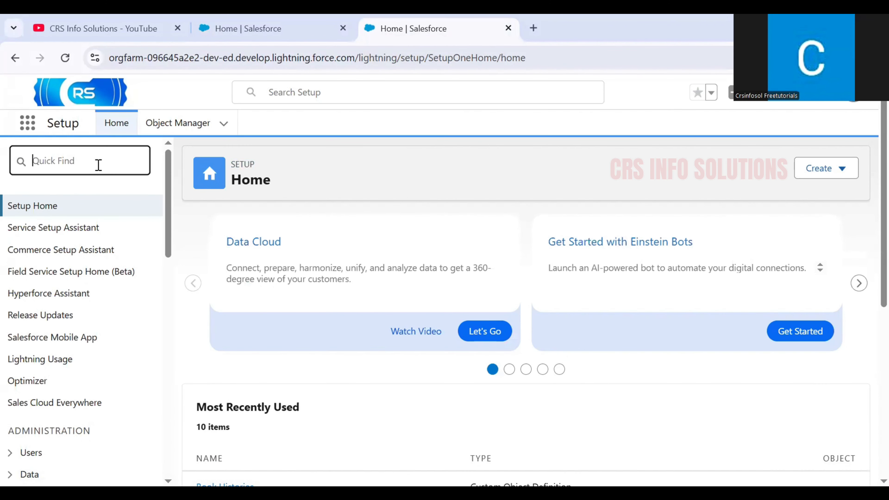
{"action": "type", "text": "du"}
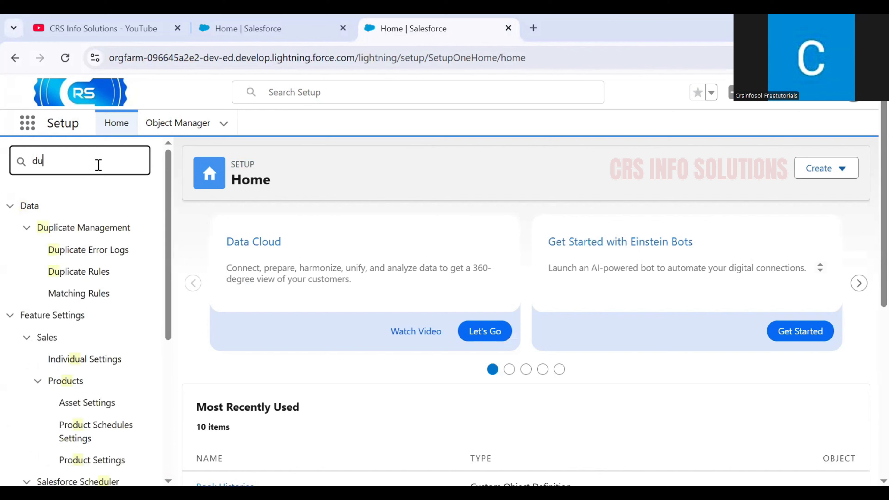
{"action": "type", "text": "upl"}
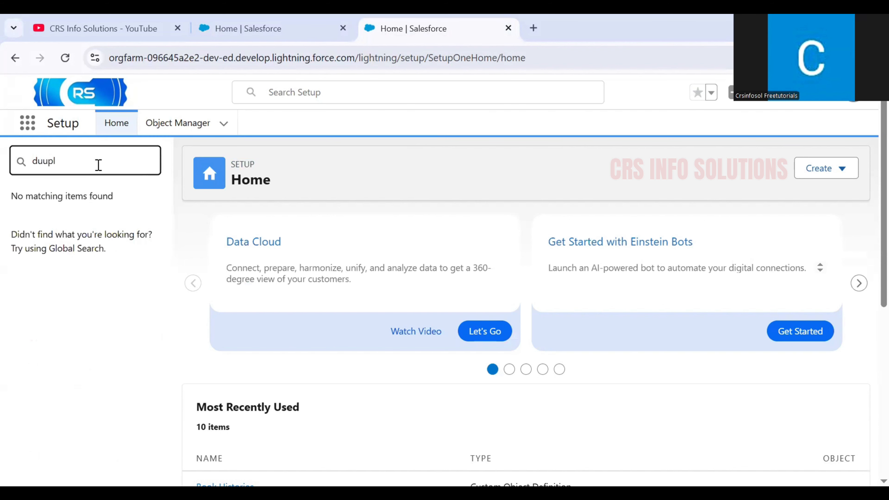
{"action": "key", "text": "ctrl+a"}
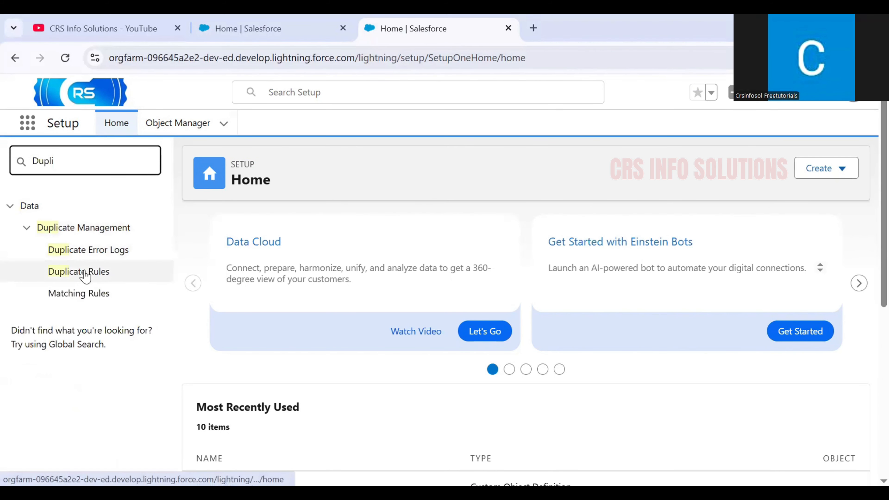
{"action": "left_click", "coordinate": [85, 276]}
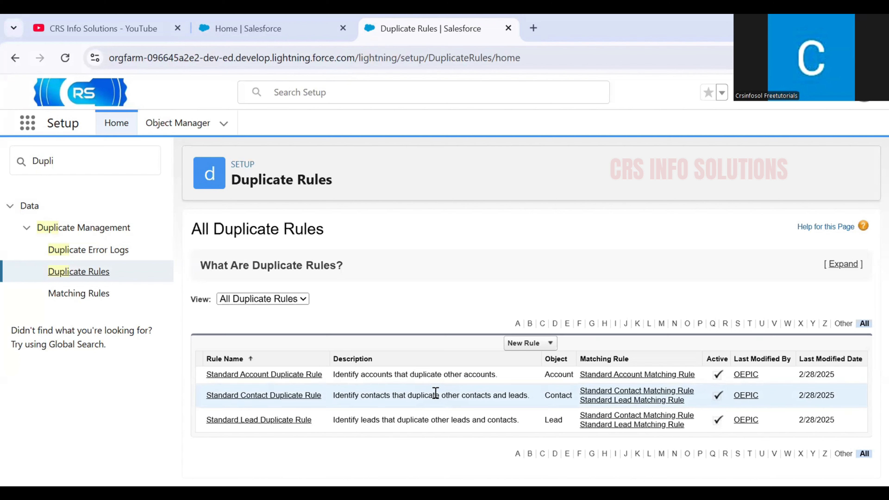
Start a new duplicate rule for the Student object.
{"action": "left_click", "coordinate": [537, 346]}
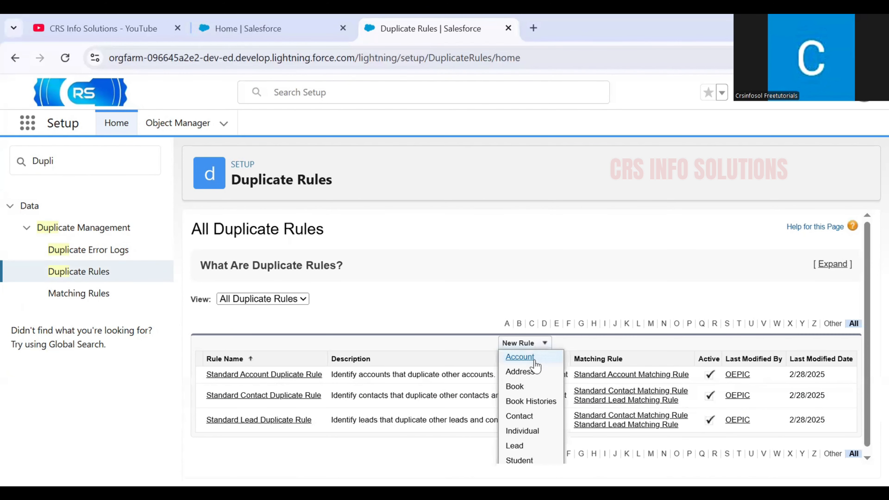
{"action": "scroll", "coordinate": [524, 369], "scroll_direction": "down", "scroll_amount": 1}
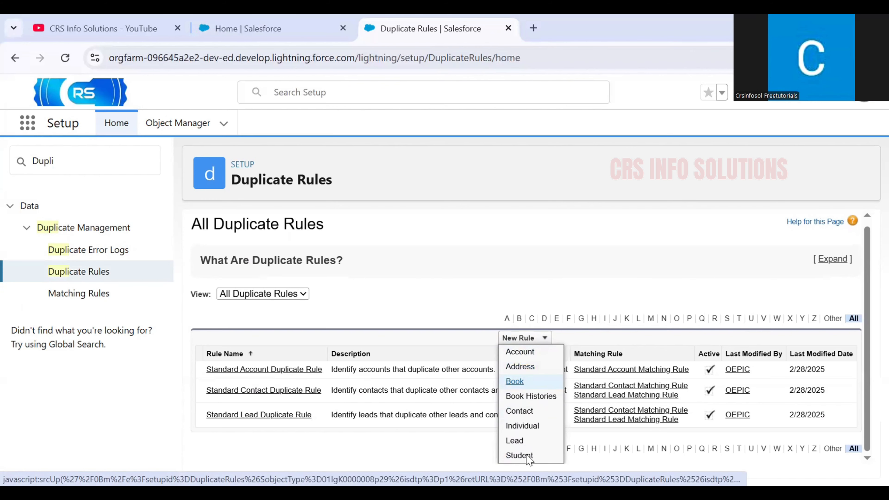
{"action": "left_click", "coordinate": [519, 455]}
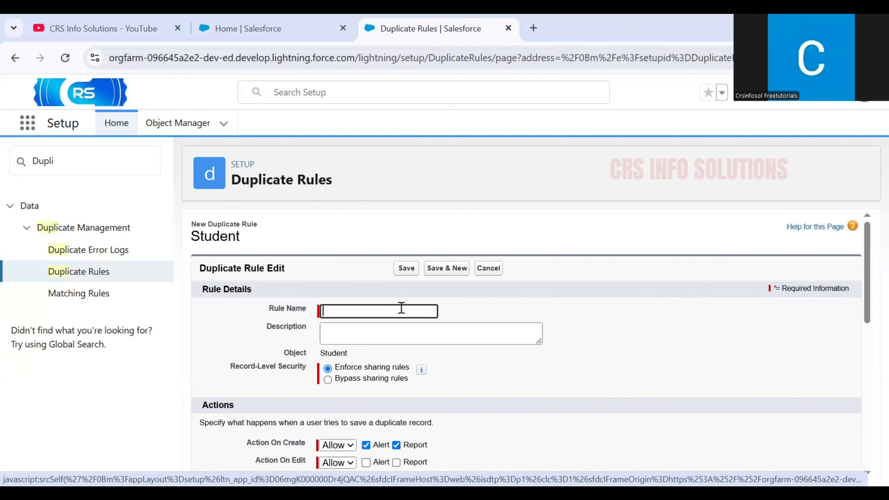
Name the new Student duplicate rule StudentDuplicateRule.
{"action": "type", "text": "Studen"}
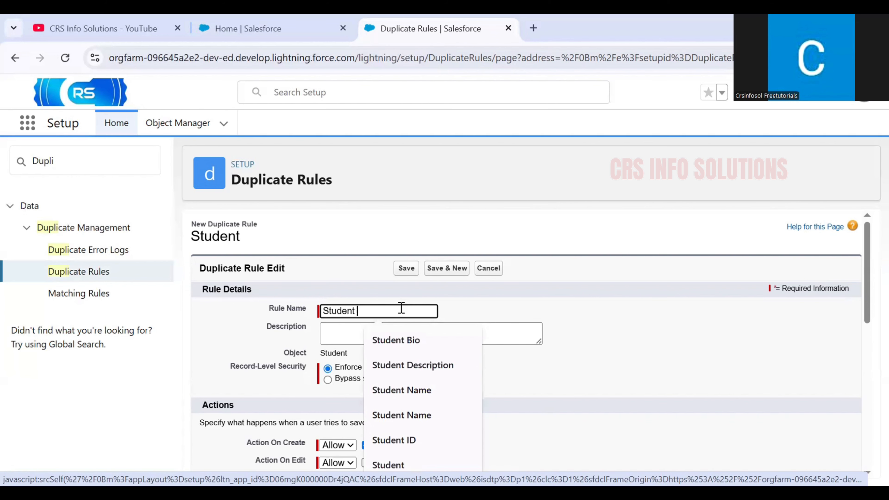
{"action": "type", "text": "tD"}
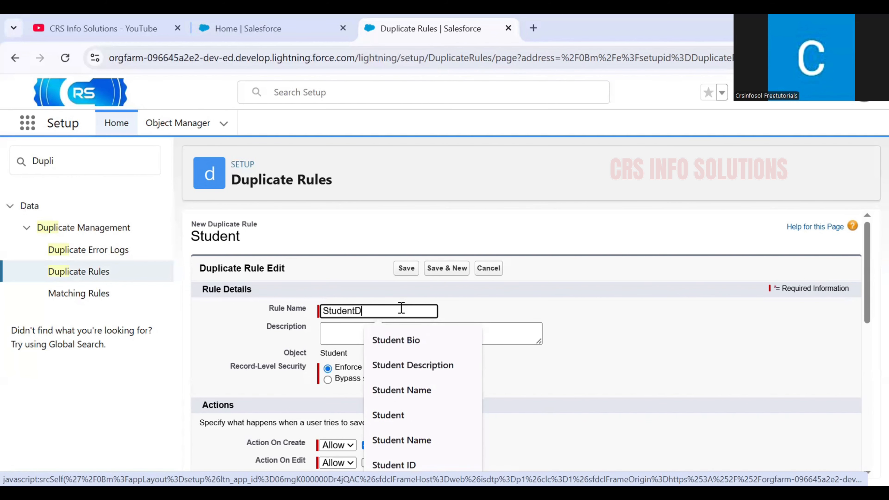
{"action": "type", "text": "uplicate"}
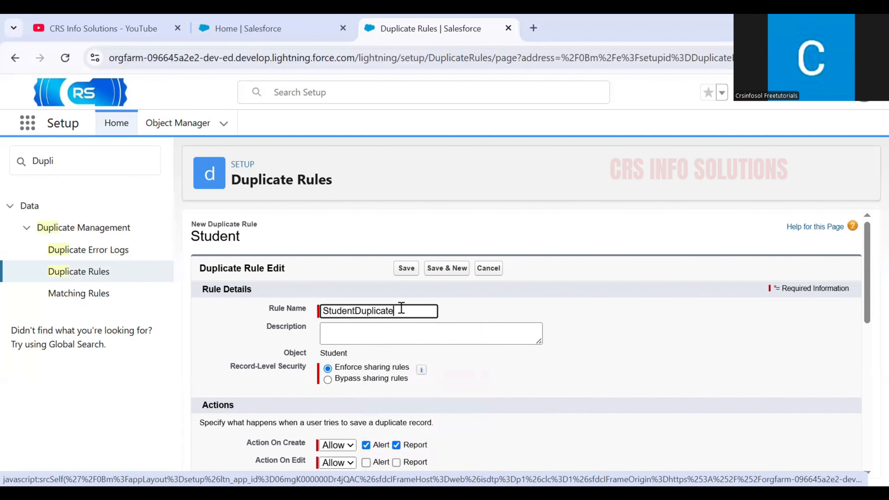
{"action": "type", "text": "Rule"}
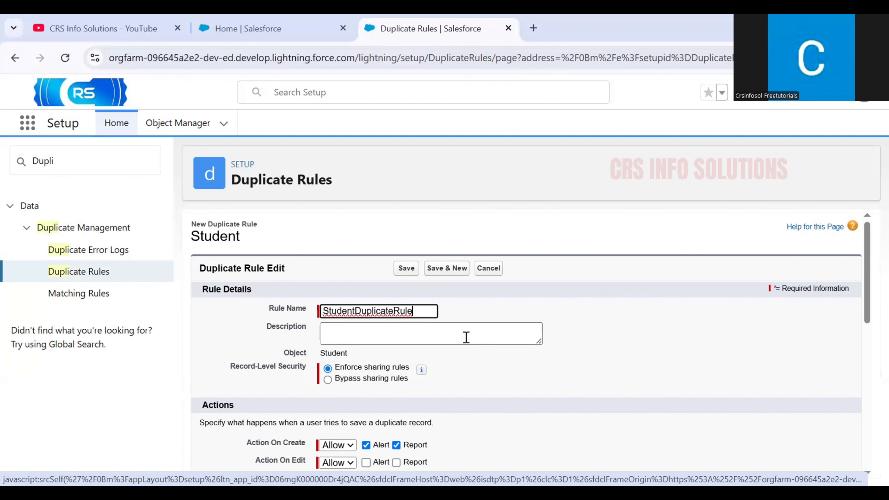
Examine the rule's object and its record-level security options for enforcing or bypassing sharing rules.
{"action": "left_click_drag", "start_coordinate": [275, 354], "coordinate": [375, 355]}
{"action": "scroll", "coordinate": [377, 357], "scroll_direction": "down", "scroll_amount": 2}
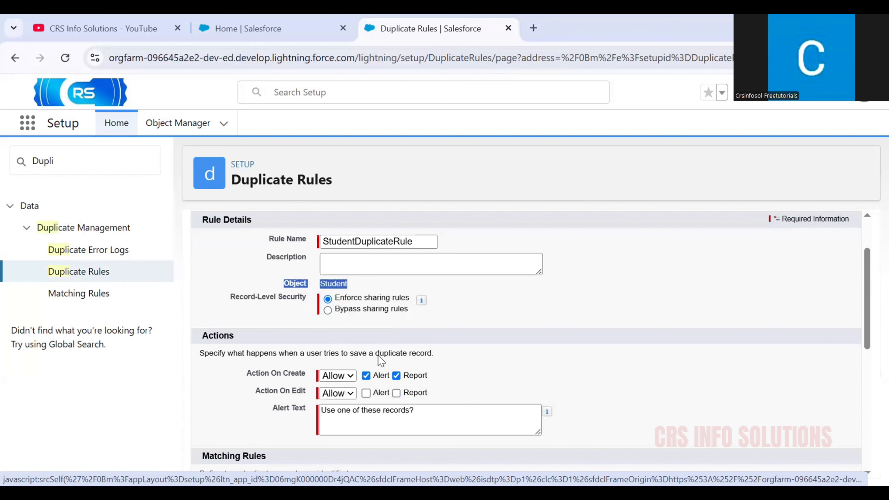
{"action": "left_click_drag", "start_coordinate": [222, 301], "coordinate": [309, 304]}
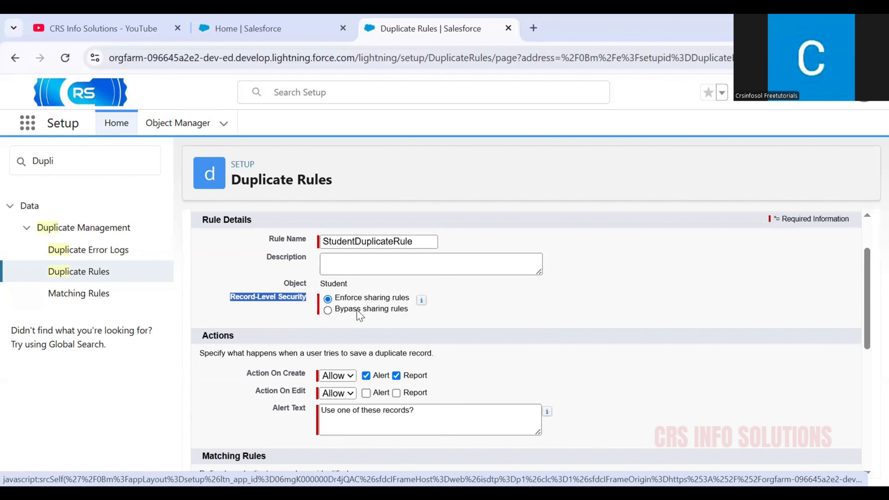
{"action": "left_click_drag", "start_coordinate": [333, 315], "coordinate": [423, 316]}
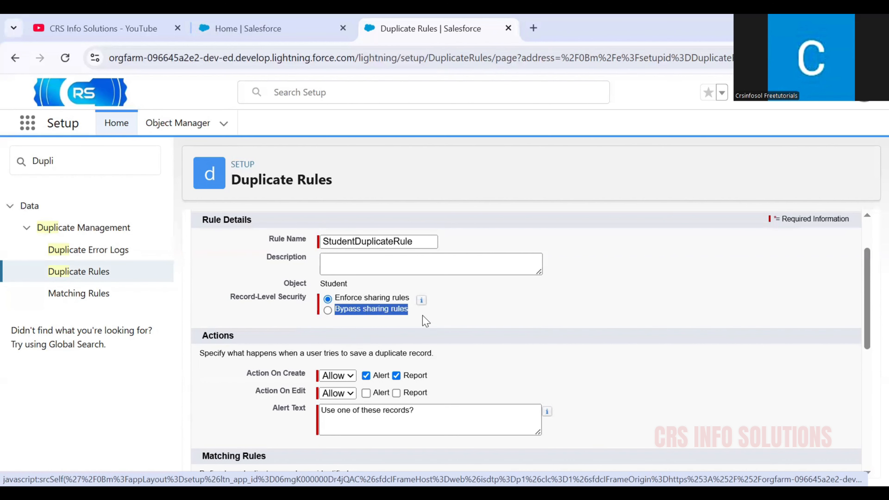
{"action": "left_click", "coordinate": [361, 288]}
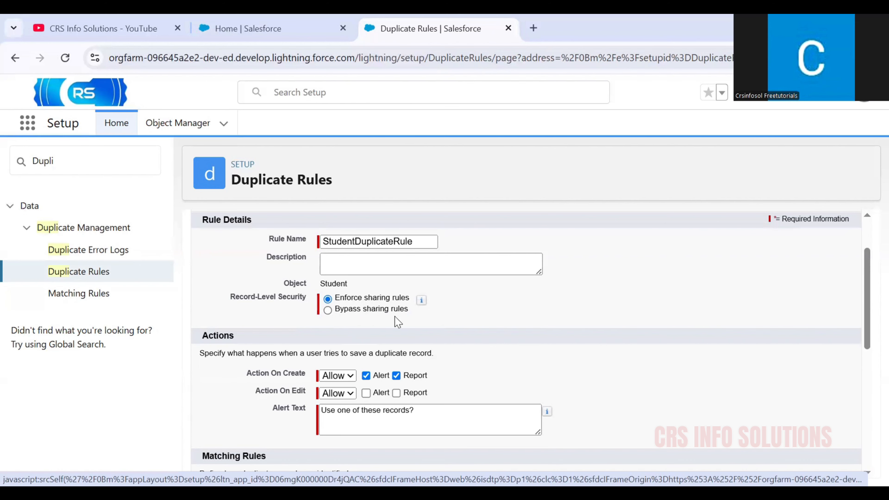
Try Bypass sharing rules for record-level security, return to Enforce sharing rules and view the option's help.
{"action": "left_click", "coordinate": [327, 310]}
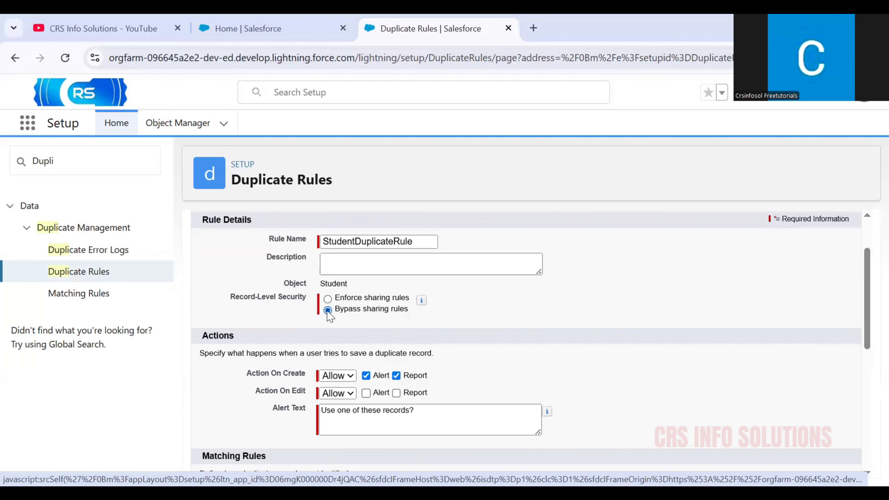
{"action": "left_click", "coordinate": [327, 299]}
{"action": "mouse_move", "coordinate": [425, 301]}
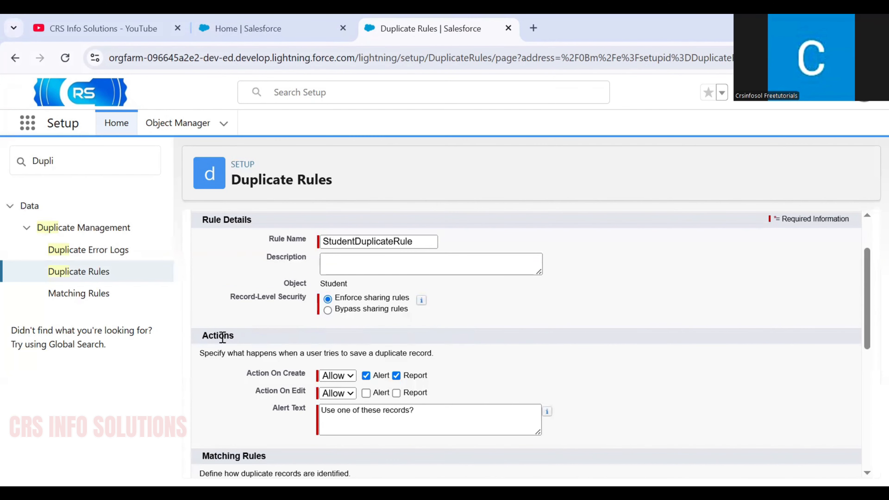
Examine the Actions section and the choices offered for Action On Create and Action On Edit.
{"action": "left_click_drag", "start_coordinate": [197, 357], "coordinate": [369, 360]}
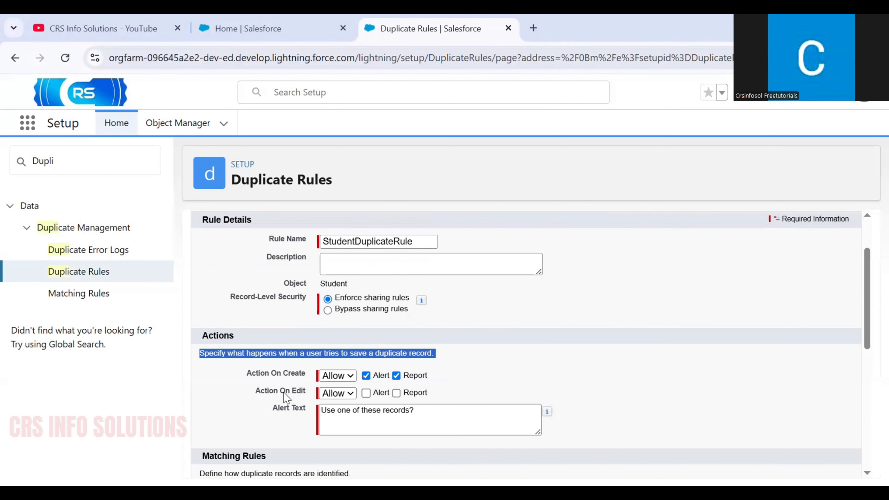
{"action": "left_click", "coordinate": [364, 385]}
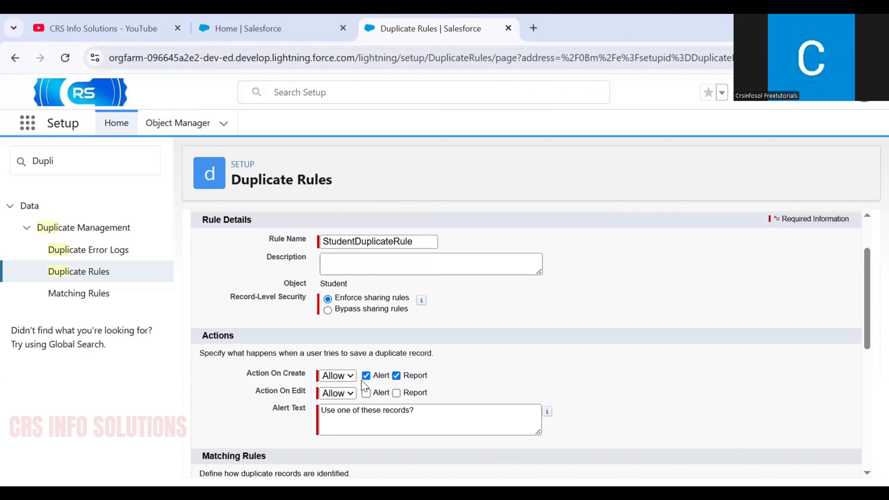
{"action": "left_click", "coordinate": [349, 376]}
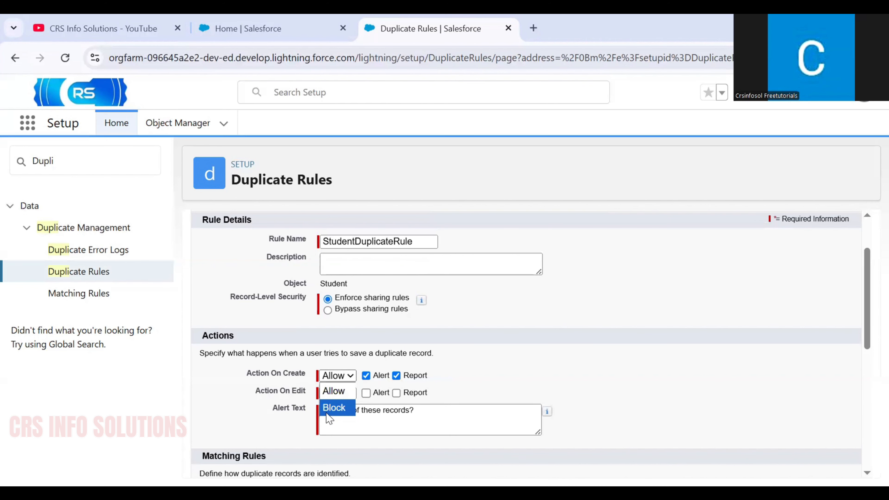
{"action": "left_click", "coordinate": [471, 391]}
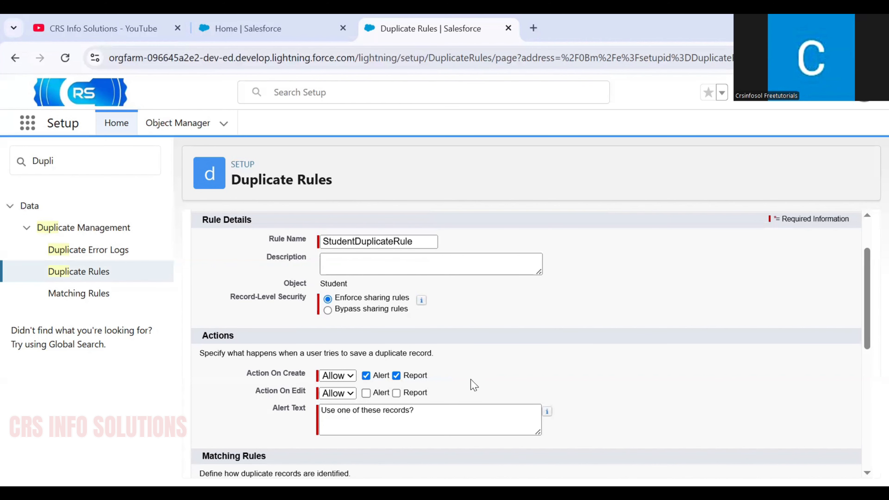
{"action": "left_click", "coordinate": [343, 399]}
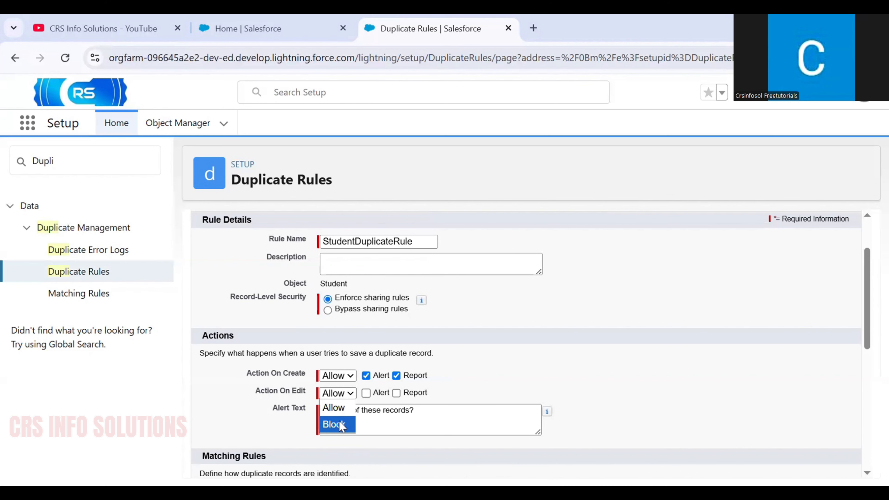
{"action": "left_click", "coordinate": [507, 379]}
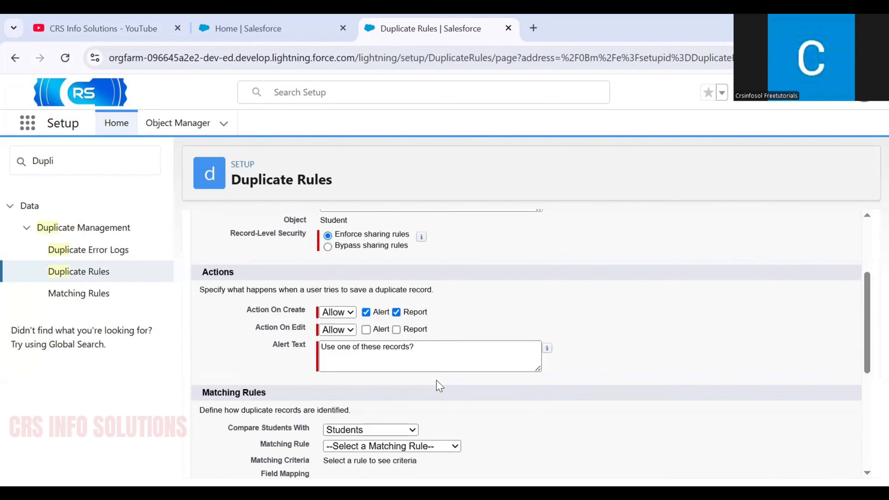
{"action": "scroll", "coordinate": [436, 383], "scroll_direction": "down", "scroll_amount": 4}
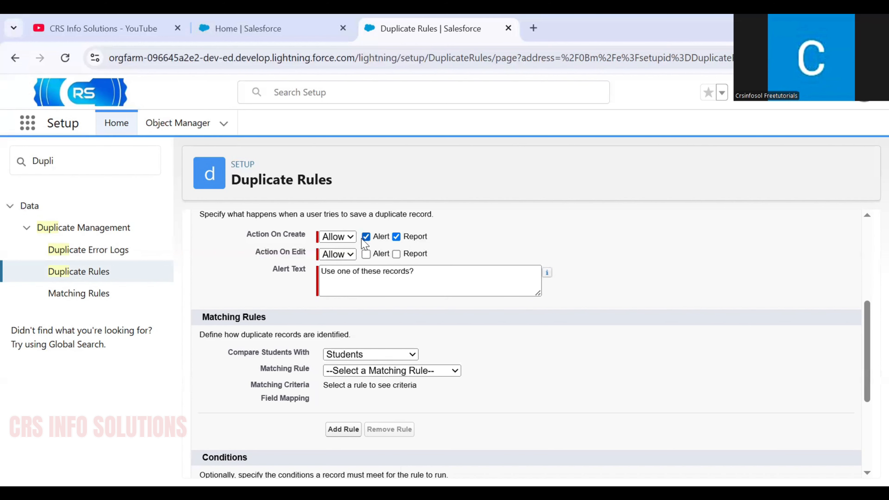
Try Block as the Action On Create and switch it back to Allow.
{"action": "left_click", "coordinate": [335, 237]}
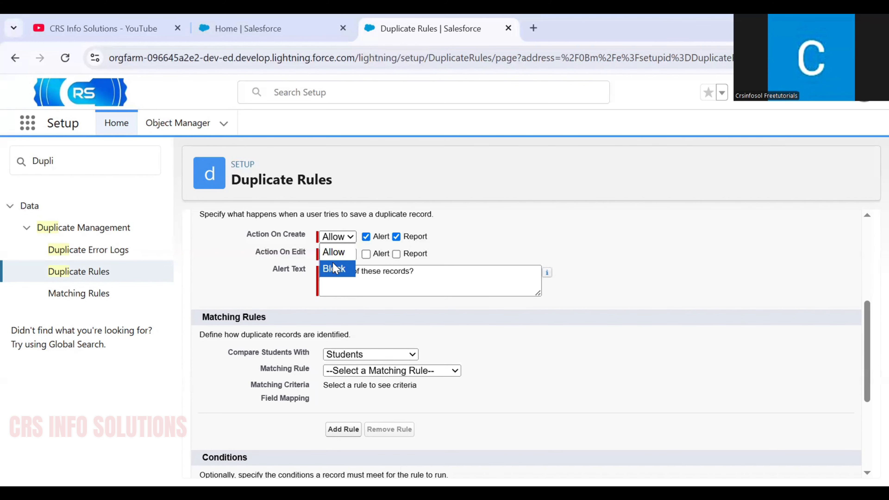
{"action": "left_click", "coordinate": [335, 268]}
{"action": "left_click", "coordinate": [339, 236]}
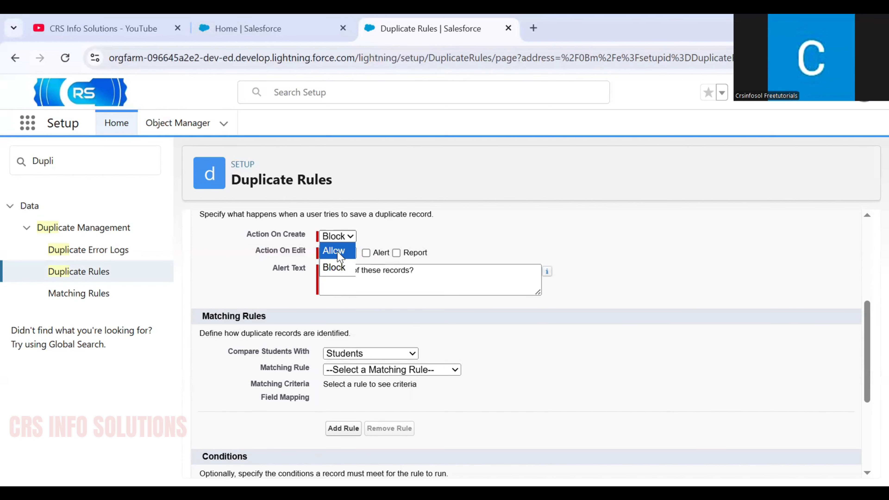
{"action": "left_click", "coordinate": [338, 253]}
In the Matching Rules section, choose Students as the object to compare students with.
{"action": "scroll", "coordinate": [261, 261], "scroll_direction": "down", "scroll_amount": 1}
{"action": "left_click_drag", "start_coordinate": [277, 250], "coordinate": [327, 270]}
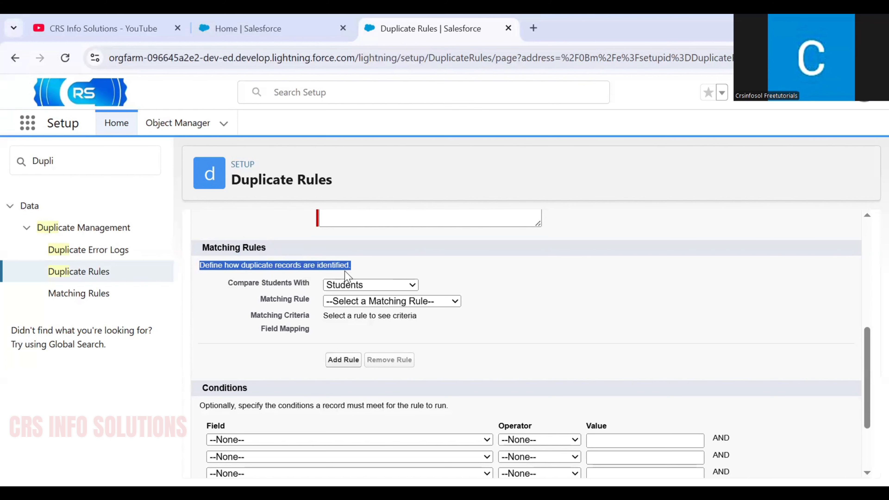
{"action": "left_click", "coordinate": [219, 285]}
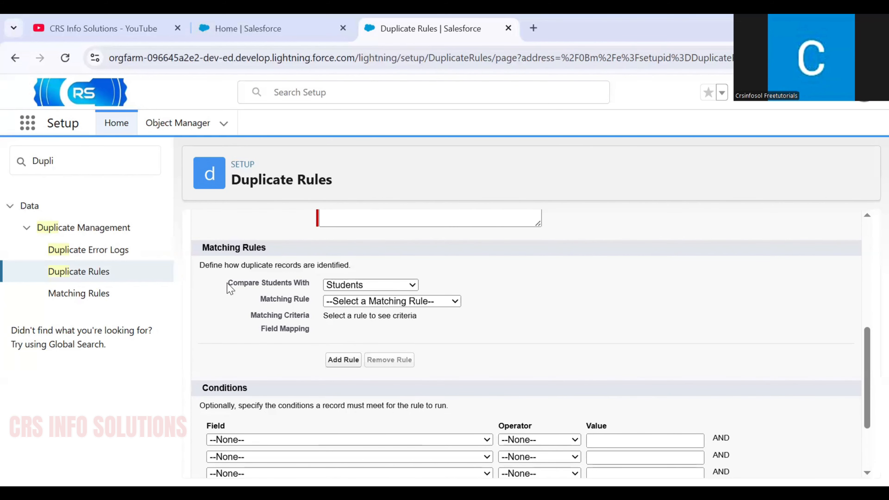
{"action": "left_click_drag", "start_coordinate": [227, 282], "coordinate": [345, 285]}
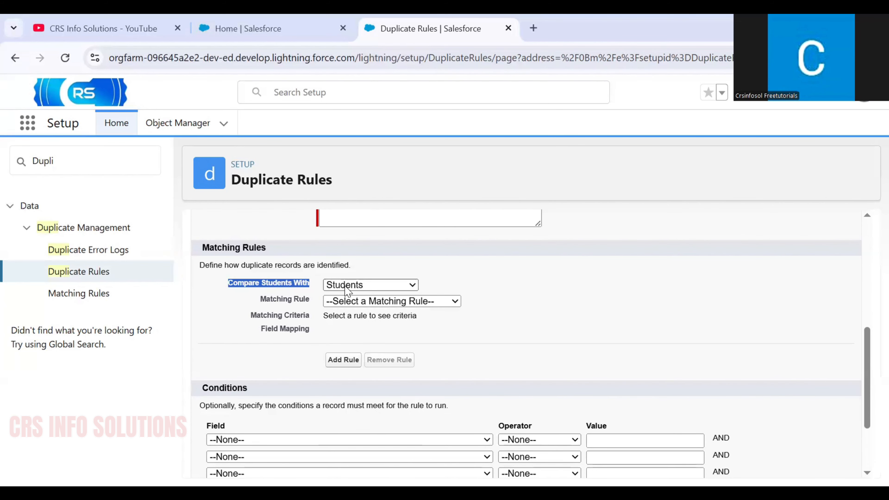
{"action": "left_click", "coordinate": [347, 289]}
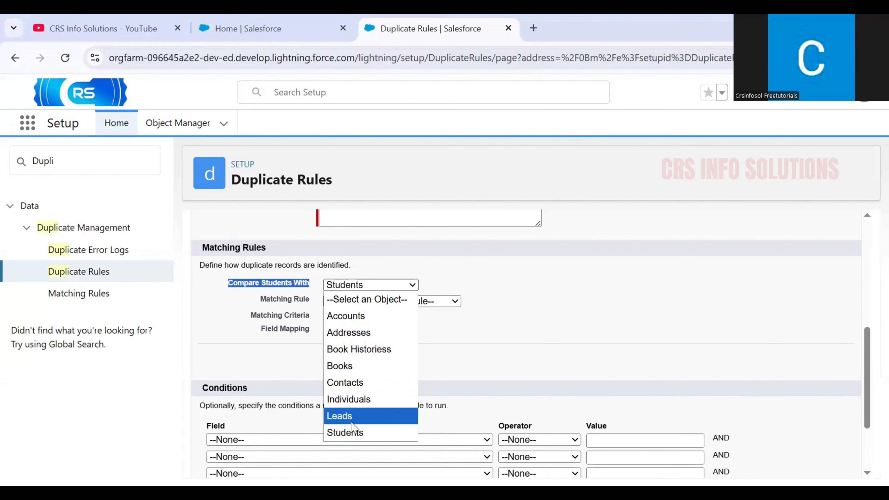
{"action": "left_click", "coordinate": [353, 435]}
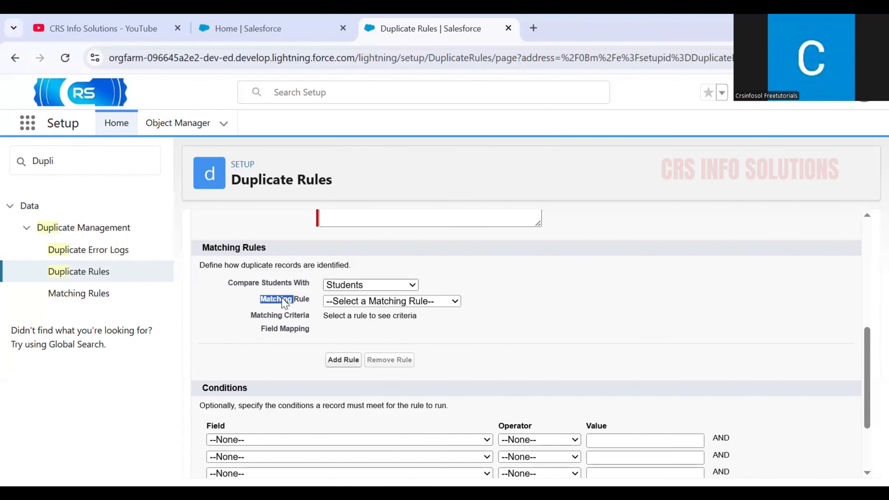
Choose to create a new matching rule for the student comparison and save the duplicate rule to proceed to it.
{"action": "left_click", "coordinate": [378, 303]}
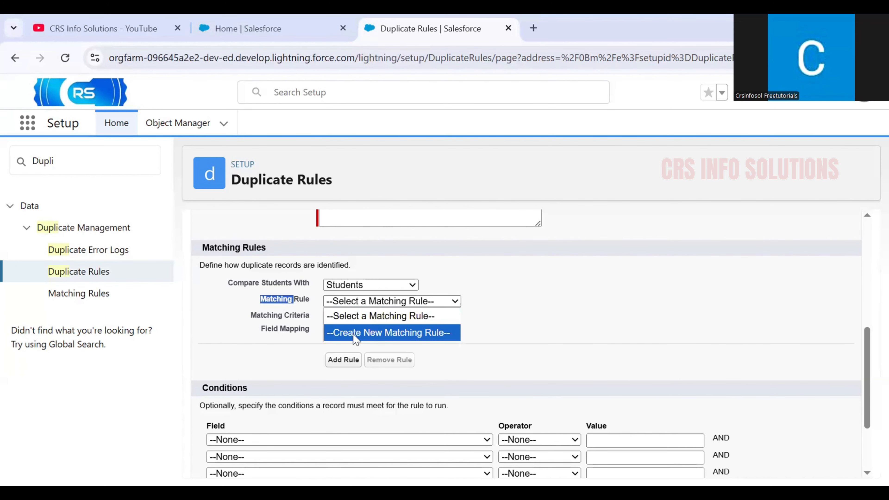
{"action": "left_click", "coordinate": [411, 332]}
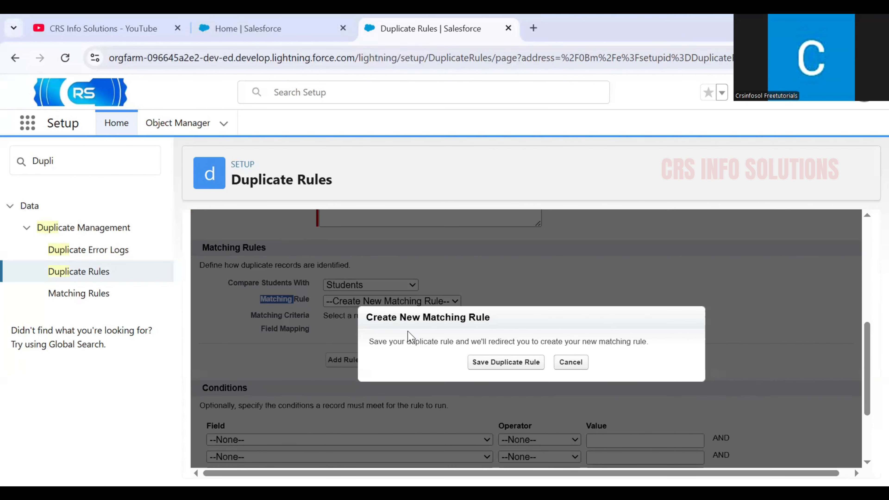
{"action": "left_click", "coordinate": [370, 341]}
{"action": "left_click_drag", "start_coordinate": [371, 341], "coordinate": [653, 350]}
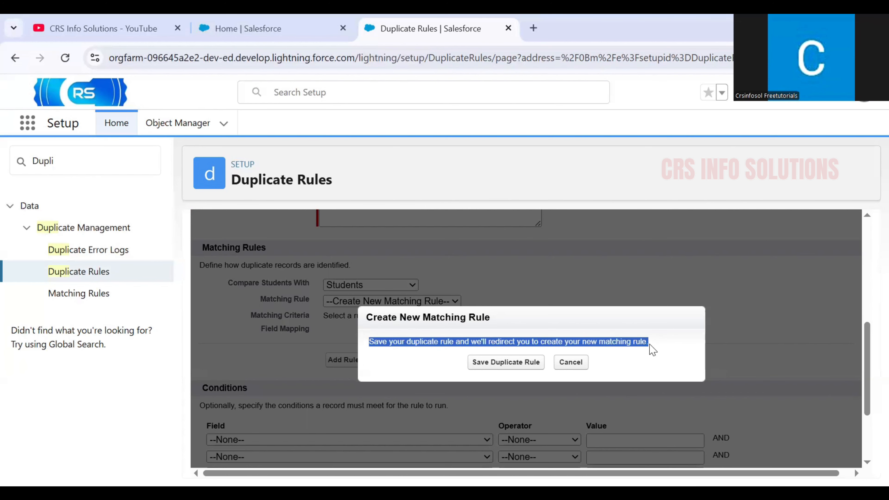
{"action": "left_click", "coordinate": [505, 363]}
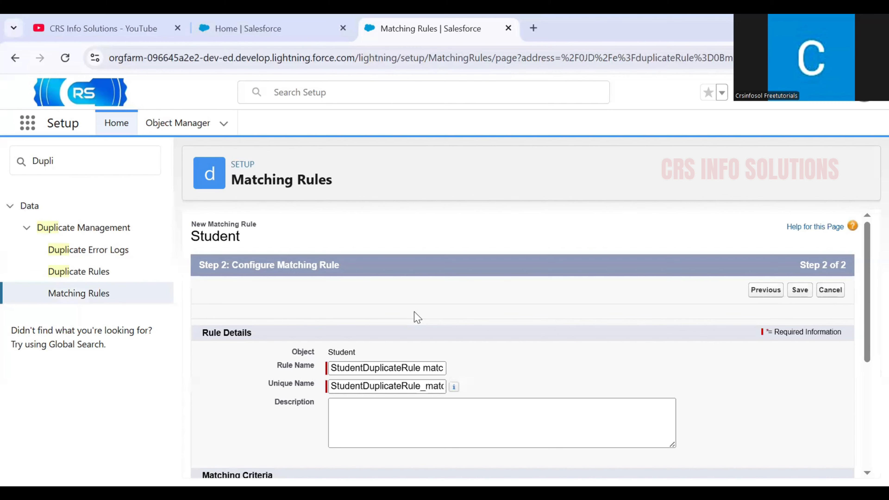
In the matching criteria, set the first row to compare the Staus field with the Exact method and add filter logic.
{"action": "scroll", "coordinate": [434, 320], "scroll_direction": "down", "scroll_amount": 4}
{"action": "scroll", "coordinate": [447, 319], "scroll_direction": "down", "scroll_amount": 2}
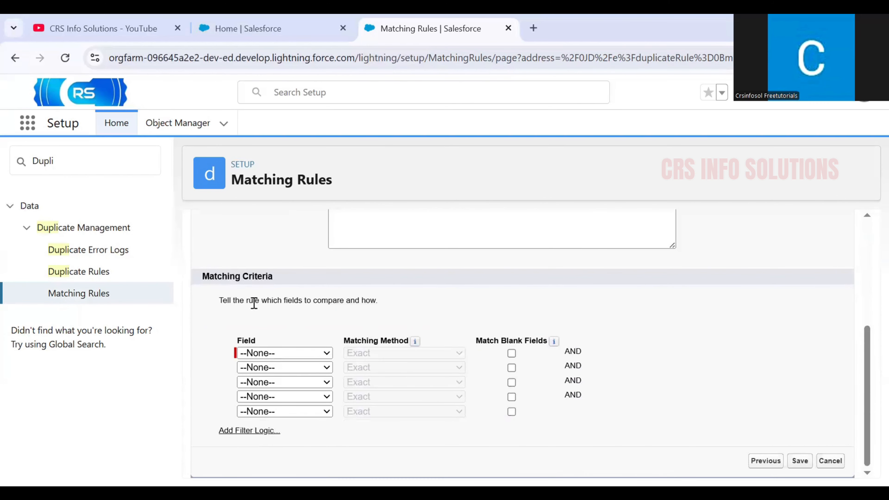
{"action": "left_click_drag", "start_coordinate": [283, 276], "coordinate": [387, 300]}
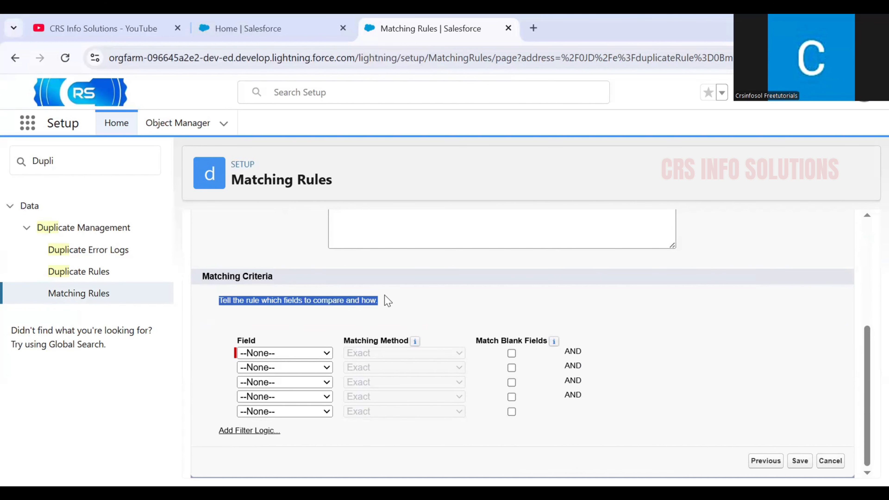
{"action": "left_click", "coordinate": [307, 354]}
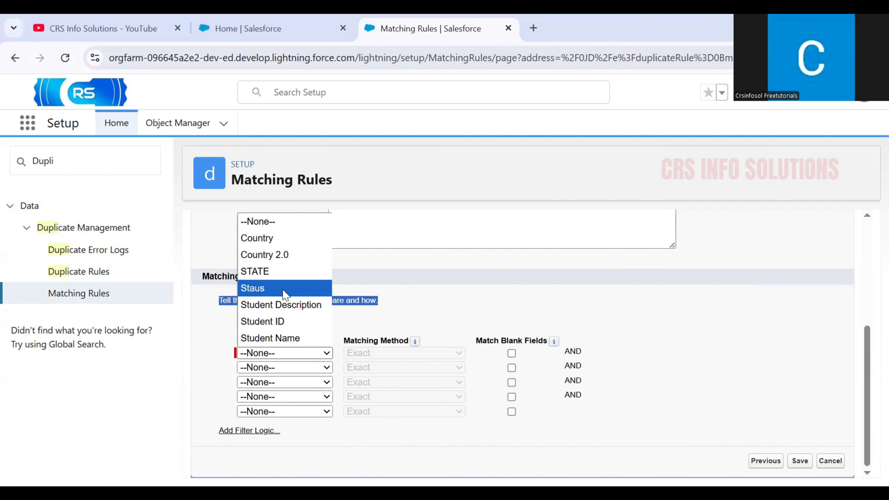
{"action": "left_click", "coordinate": [285, 294]}
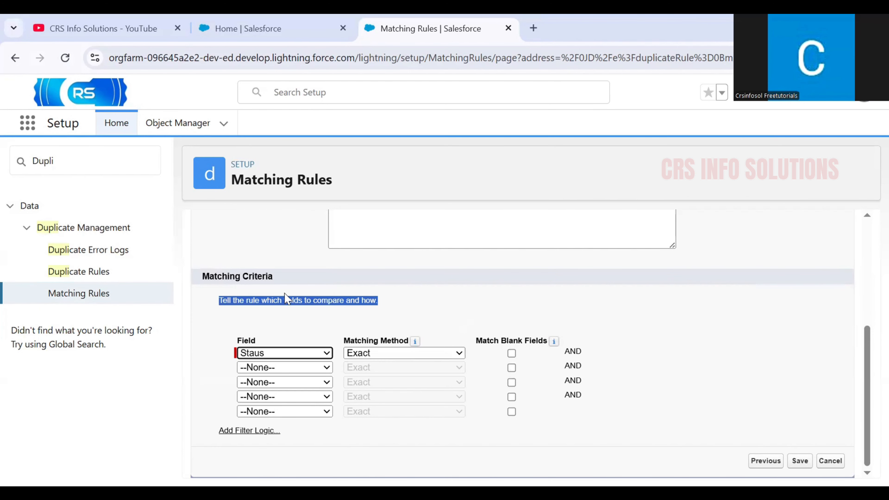
{"action": "left_click", "coordinate": [385, 352]}
{"action": "left_click", "coordinate": [385, 367]}
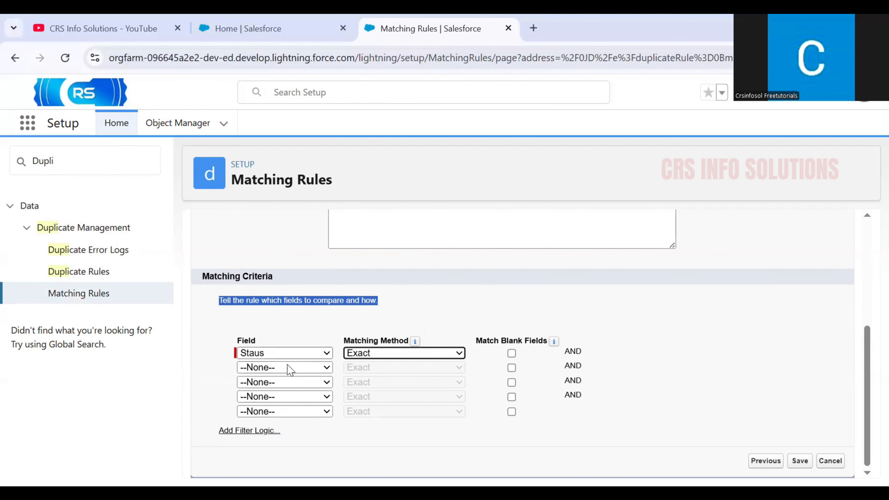
{"action": "left_click", "coordinate": [253, 431]}
{"action": "scroll", "coordinate": [269, 416], "scroll_direction": "down", "scroll_amount": 1}
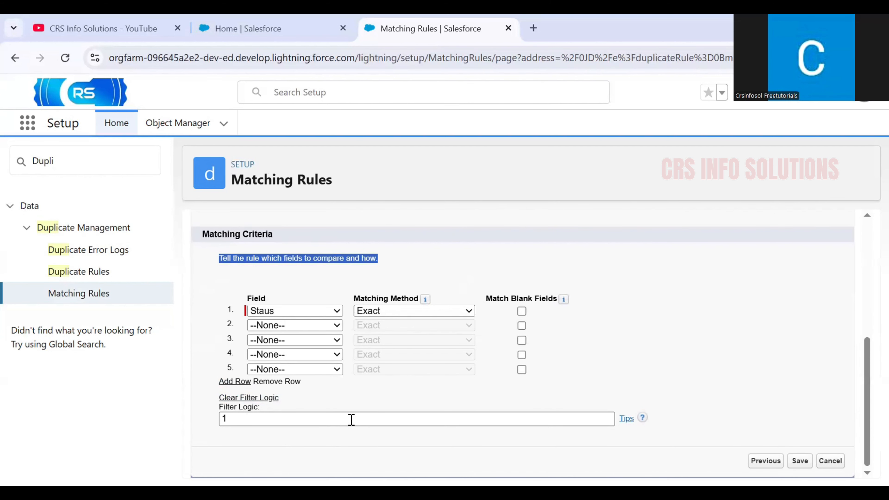
Try Match Blank Fields for the Staus row, turn it off again and save the matching rule.
{"action": "mouse_move", "coordinate": [564, 299]}
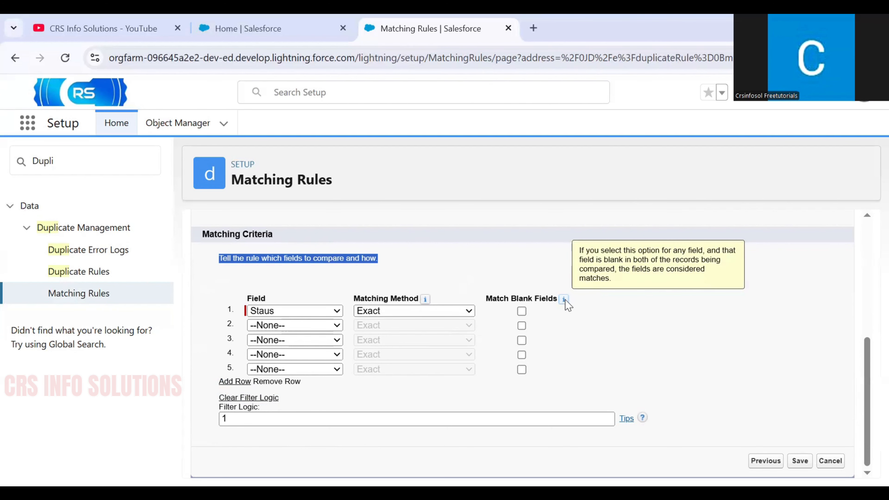
{"action": "left_click", "coordinate": [521, 312]}
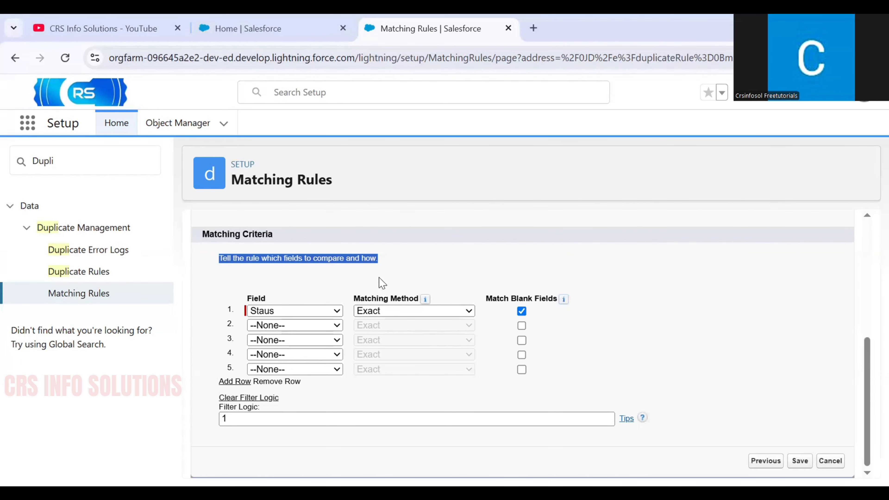
{"action": "left_click", "coordinate": [522, 312]}
{"action": "left_click", "coordinate": [801, 462]}
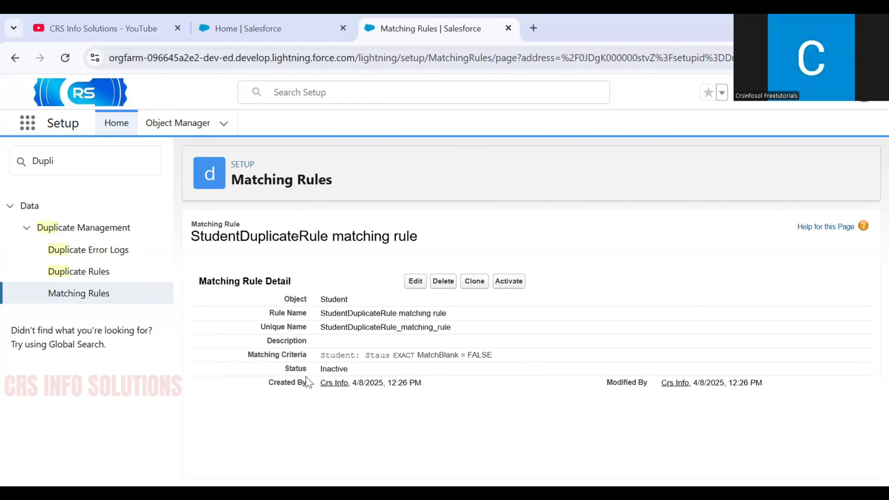
Review the new matching rule's criteria and status, and activate the rule.
{"action": "left_click_drag", "start_coordinate": [243, 355], "coordinate": [502, 359]}
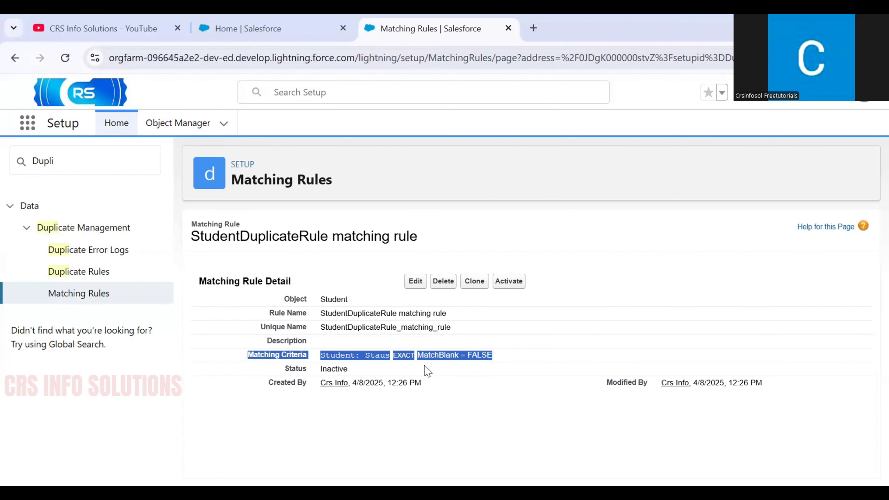
{"action": "left_click", "coordinate": [465, 384]}
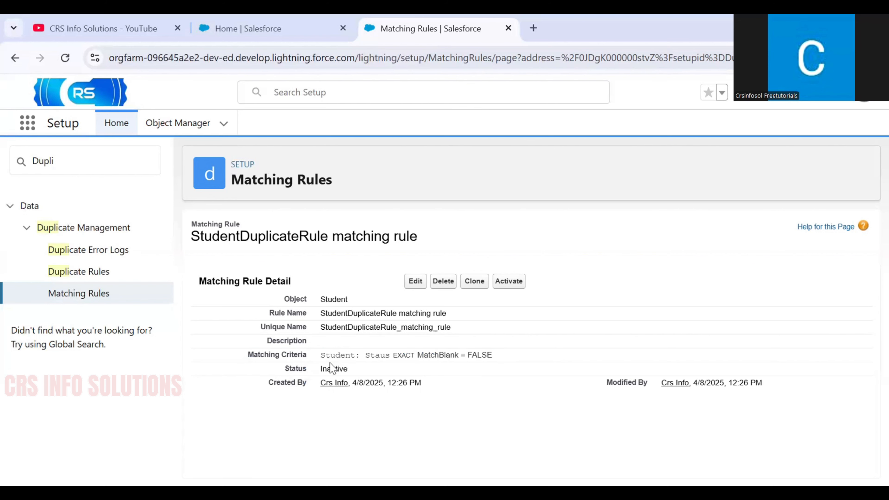
{"action": "left_click_drag", "start_coordinate": [283, 368], "coordinate": [371, 375]}
{"action": "left_click", "coordinate": [511, 282]}
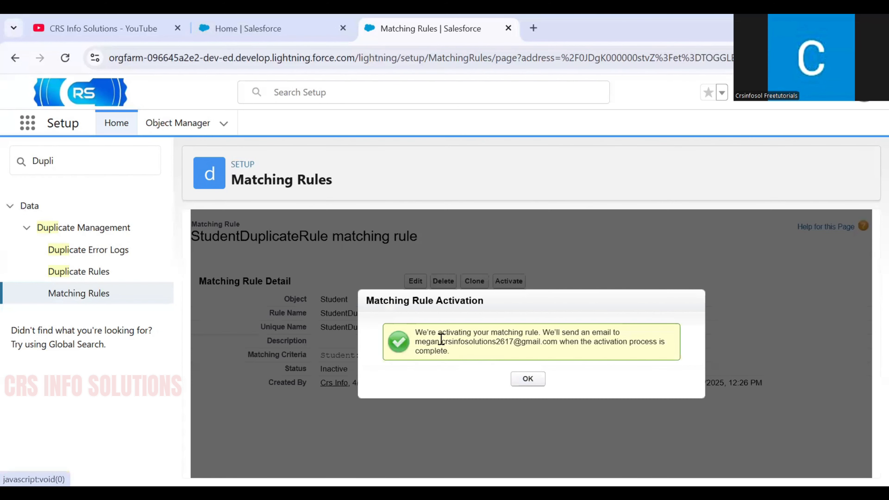
{"action": "left_click_drag", "start_coordinate": [415, 333], "coordinate": [485, 353]}
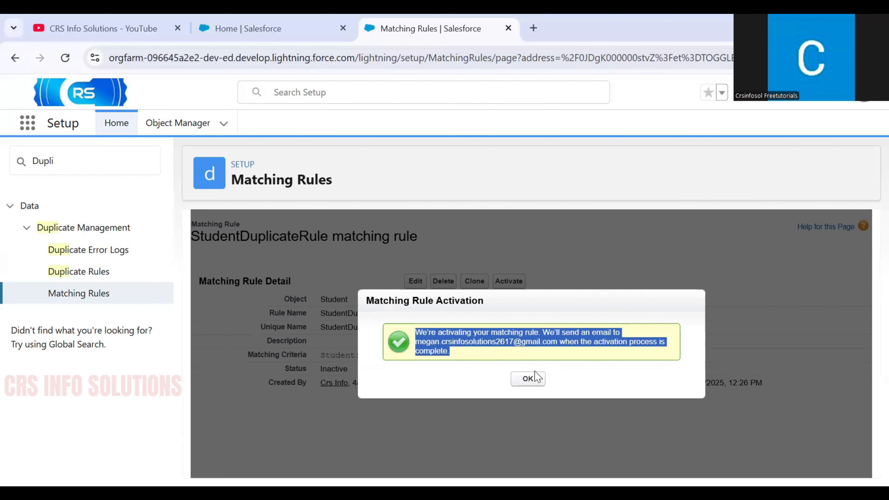
{"action": "left_click", "coordinate": [528, 377]}
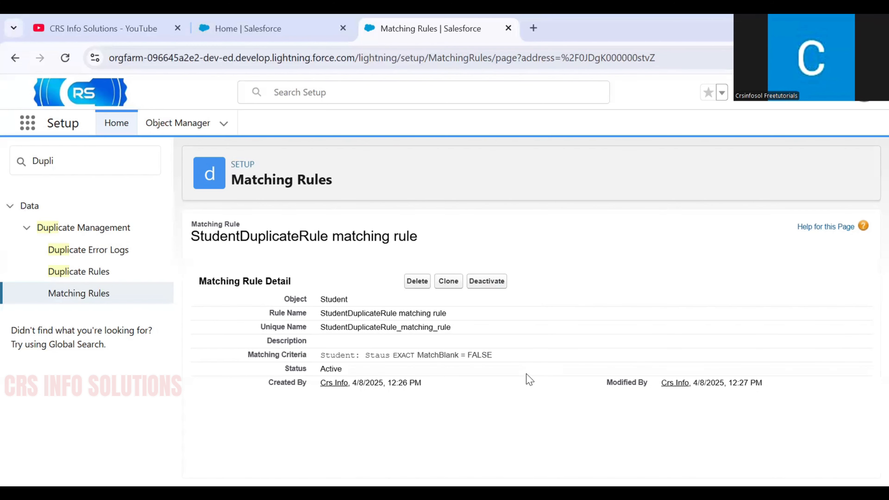
Open StudentDuplicateRule from the list of duplicate rules for editing.
{"action": "left_click", "coordinate": [70, 272]}
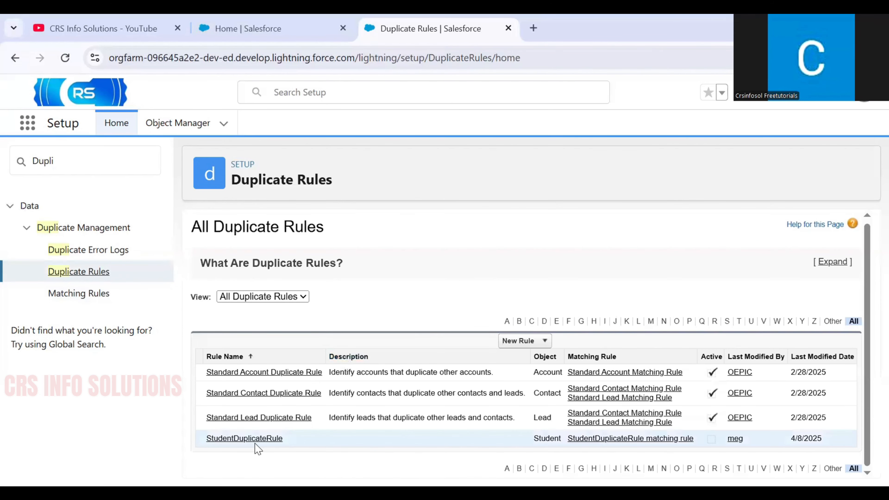
{"action": "left_click", "coordinate": [253, 440]}
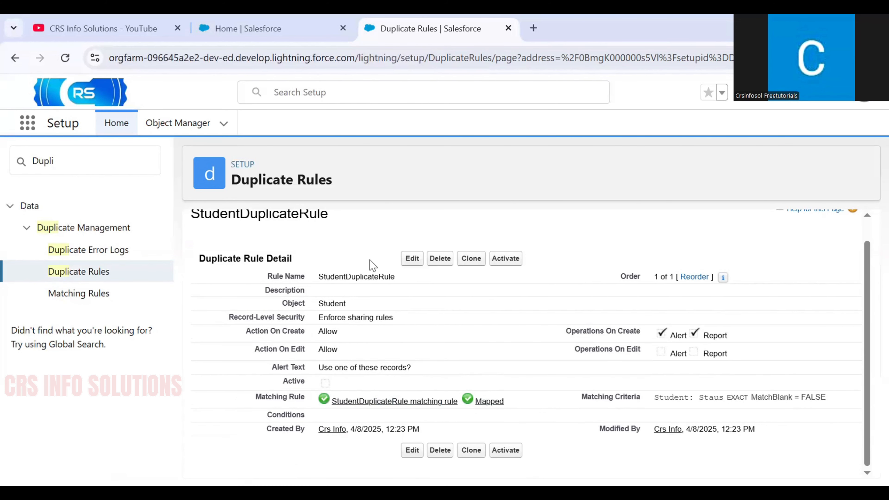
{"action": "left_click", "coordinate": [412, 258]}
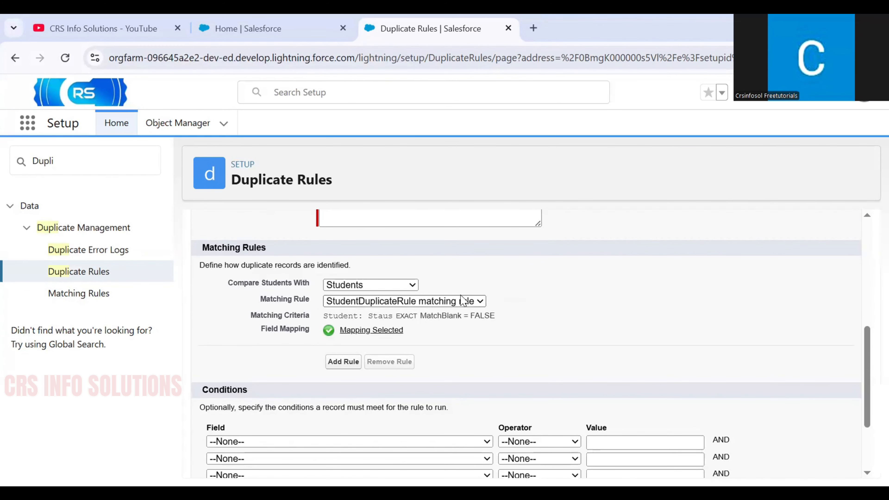
Check the available matching rules and the optional Conditions section, and save the duplicate rule without conditions.
{"action": "left_click", "coordinate": [461, 302]}
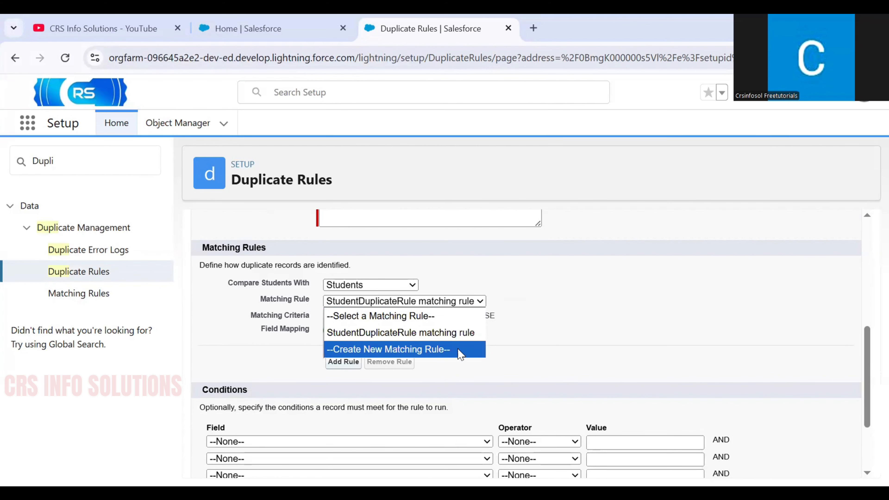
{"action": "scroll", "coordinate": [504, 323], "scroll_direction": "down", "scroll_amount": 3}
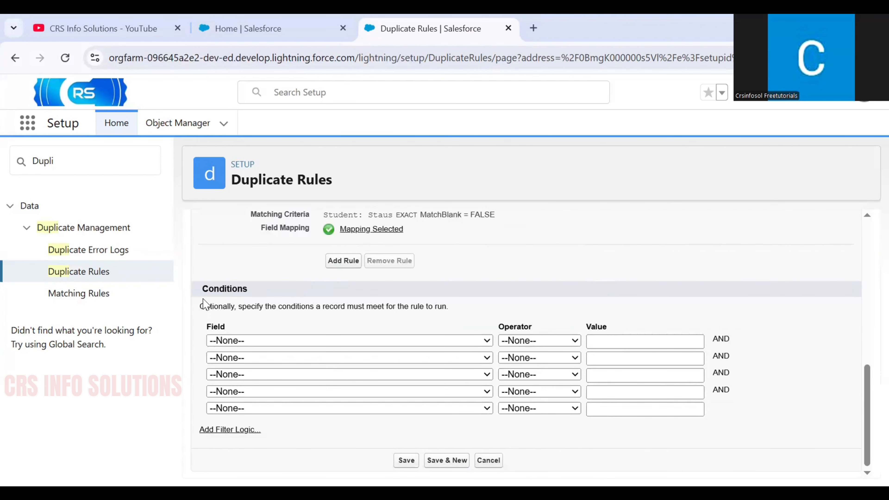
{"action": "left_click_drag", "start_coordinate": [202, 289], "coordinate": [247, 288]}
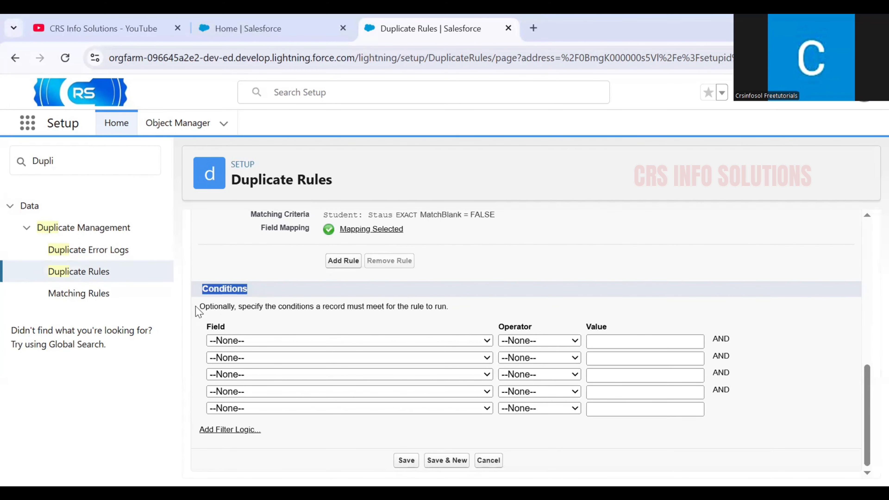
{"action": "left_click_drag", "start_coordinate": [198, 308], "coordinate": [294, 314]}
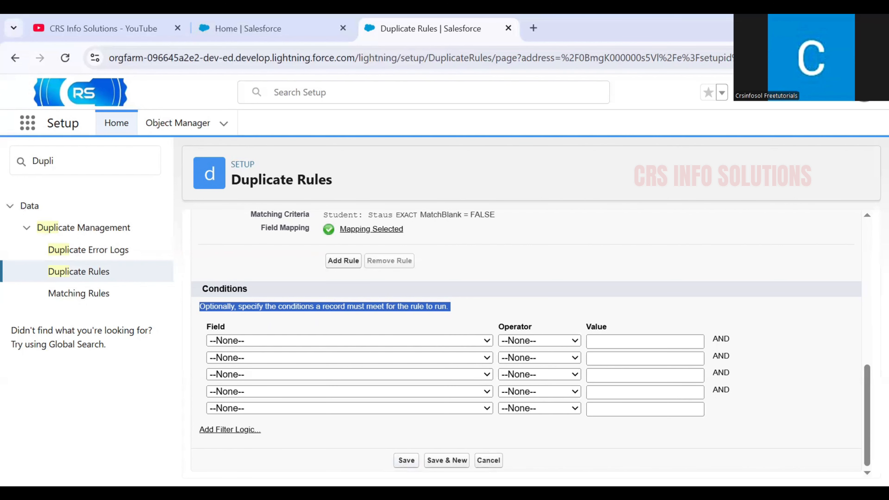
{"action": "left_click", "coordinate": [406, 461]}
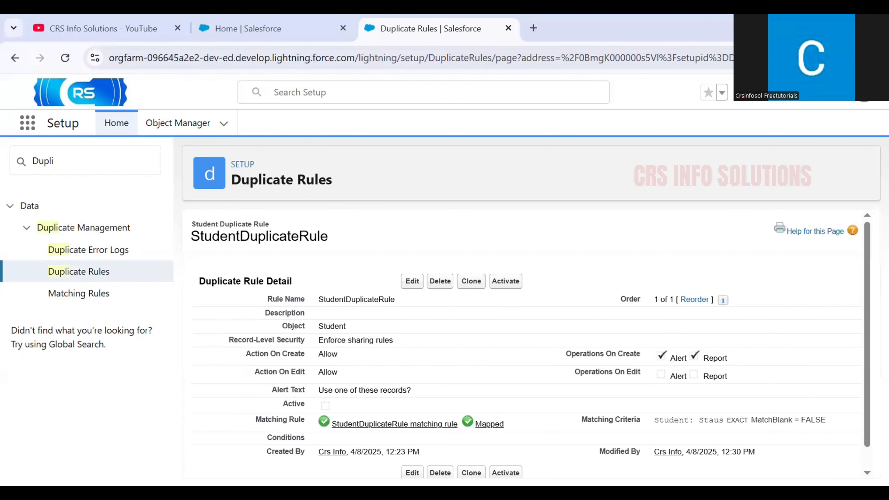
Review the Active setting of StudentDuplicateRule and activate the duplicate rule.
{"action": "left_click_drag", "start_coordinate": [230, 184], "coordinate": [352, 184]}
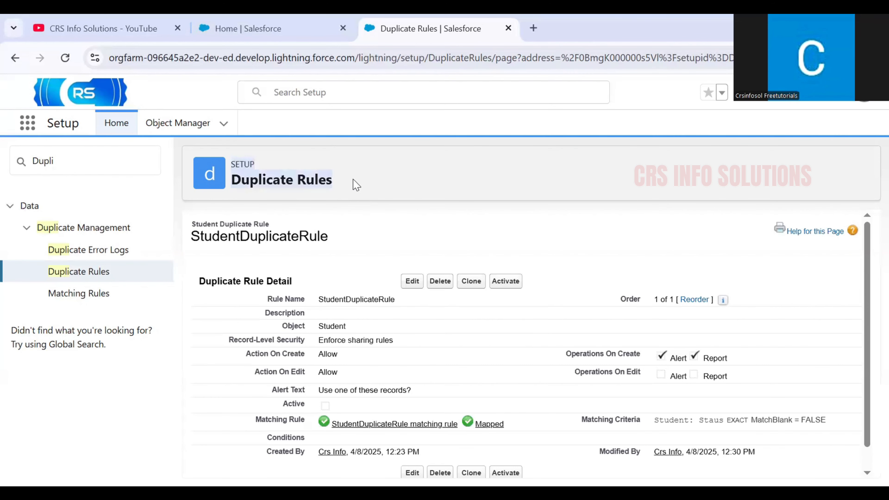
{"action": "scroll", "coordinate": [353, 337], "scroll_direction": "down", "scroll_amount": 1}
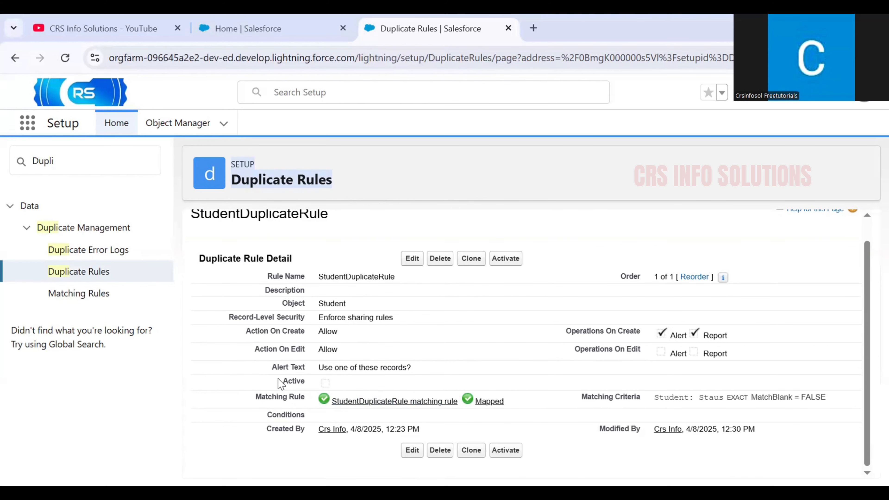
{"action": "left_click_drag", "start_coordinate": [280, 381], "coordinate": [309, 383]}
{"action": "mouse_move", "coordinate": [325, 387]}
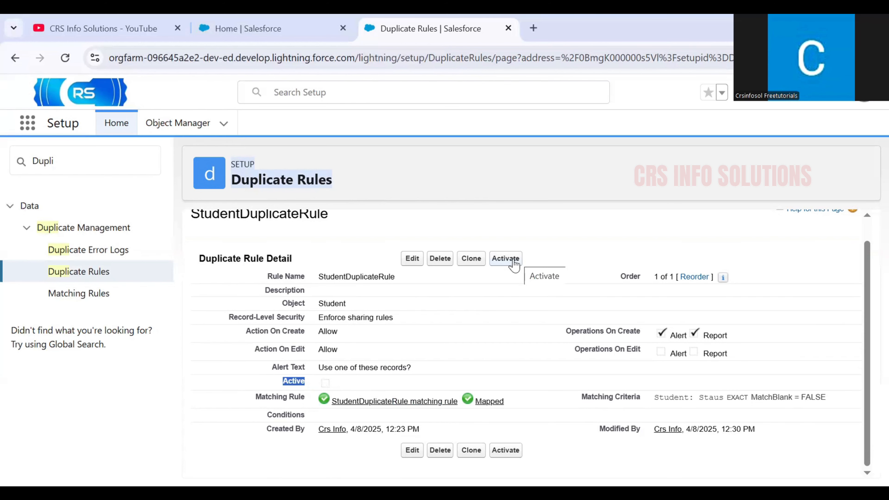
{"action": "left_click", "coordinate": [506, 258]}
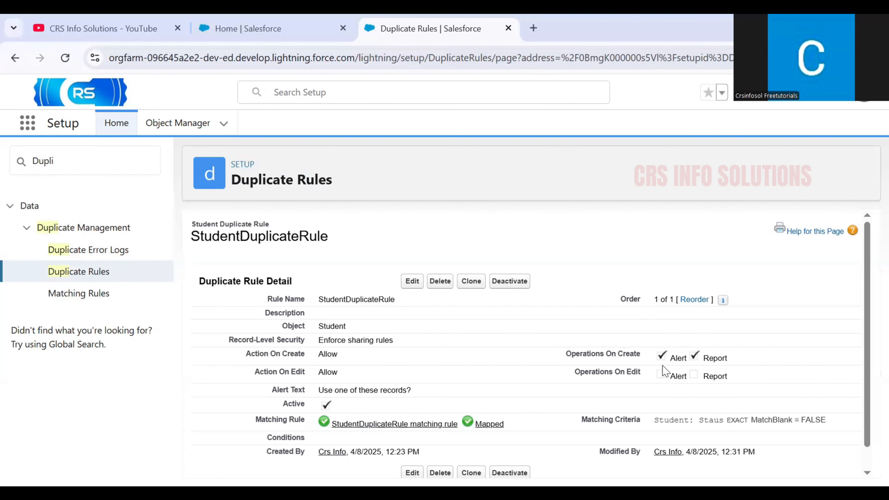
Switch to the Sales app, show the Students list and open the first recently viewed student record.
{"action": "left_click", "coordinate": [228, 45]}
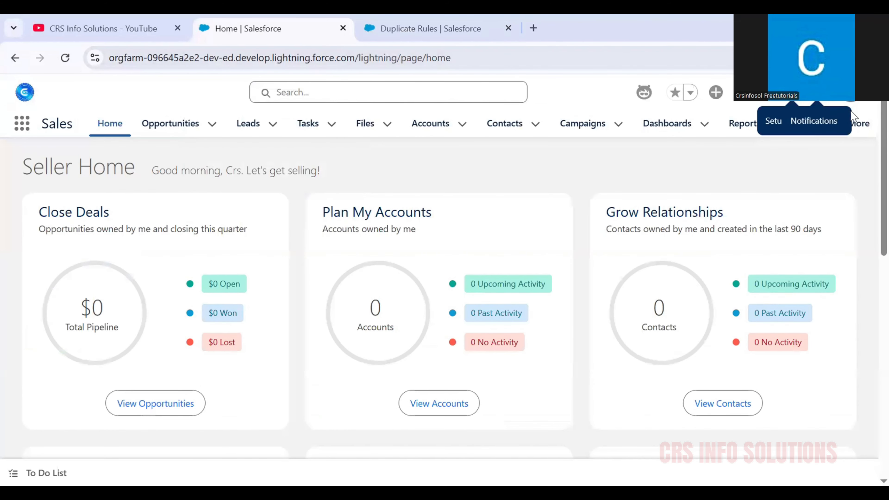
{"action": "left_click", "coordinate": [847, 124]}
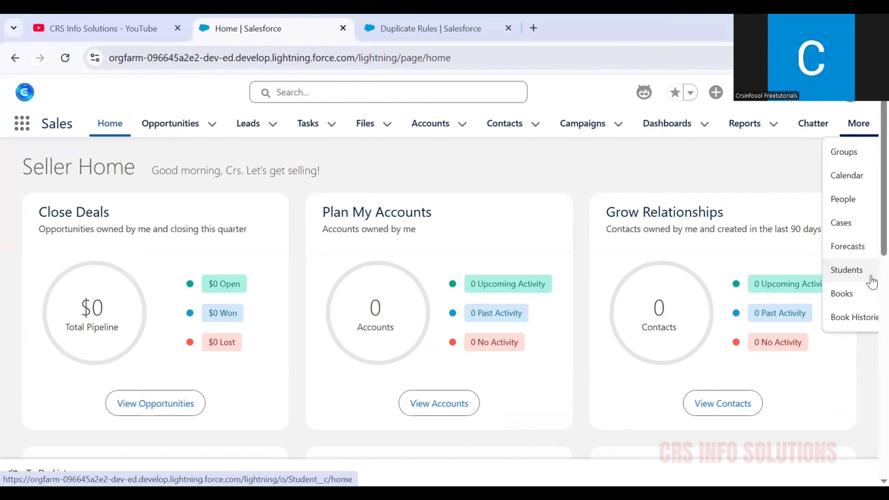
{"action": "left_click", "coordinate": [864, 280]}
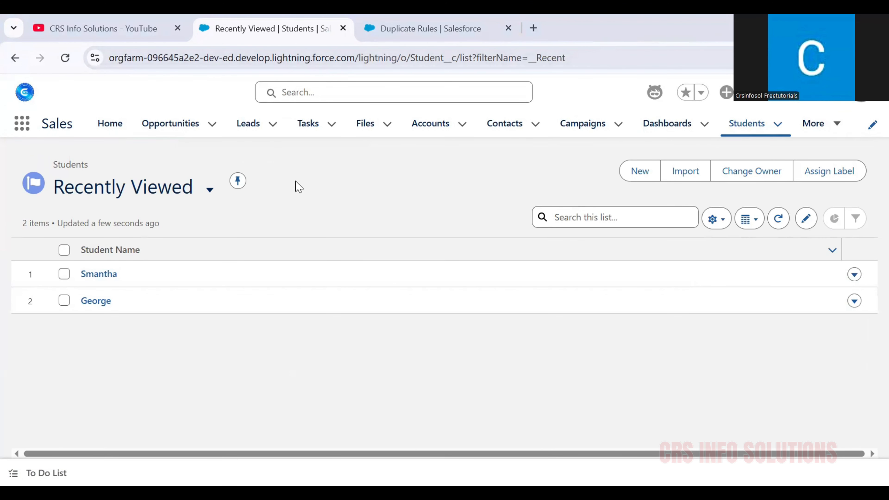
{"action": "left_click", "coordinate": [99, 274]}
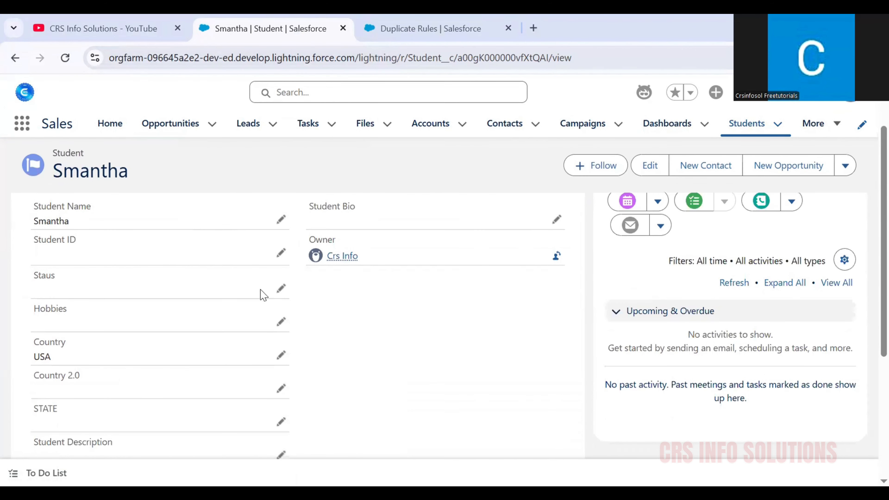
Set the student's Staus to Open and try to save the record.
{"action": "left_click", "coordinate": [280, 292]}
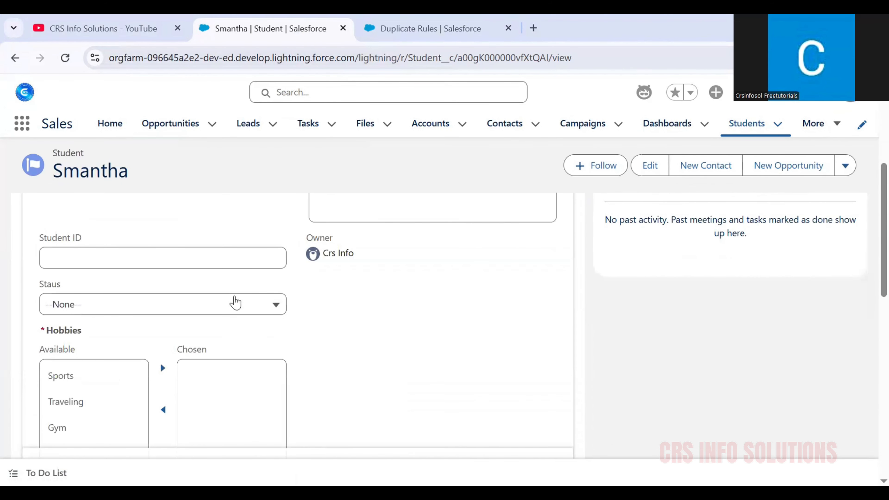
{"action": "left_click", "coordinate": [230, 310]}
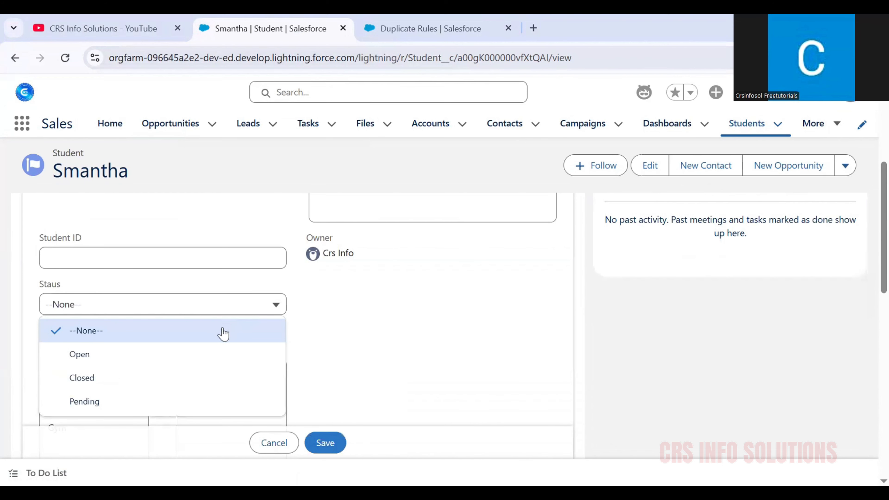
{"action": "left_click", "coordinate": [216, 357]}
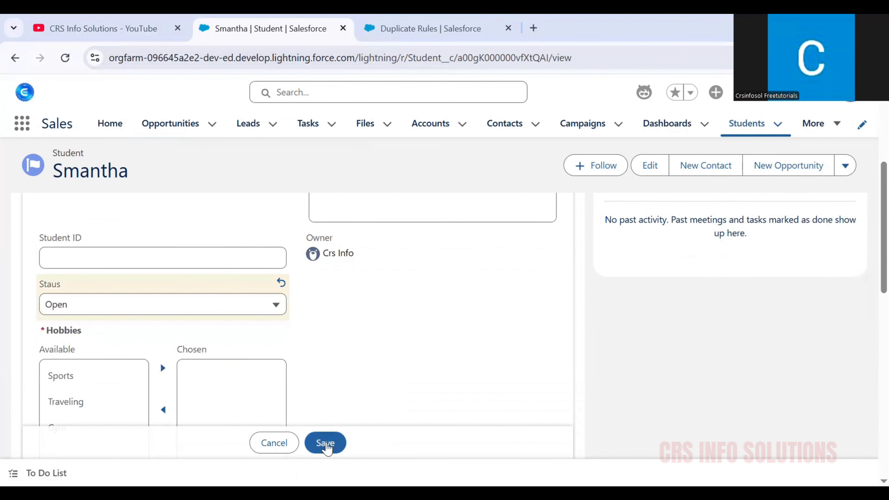
{"action": "left_click", "coordinate": [326, 443]}
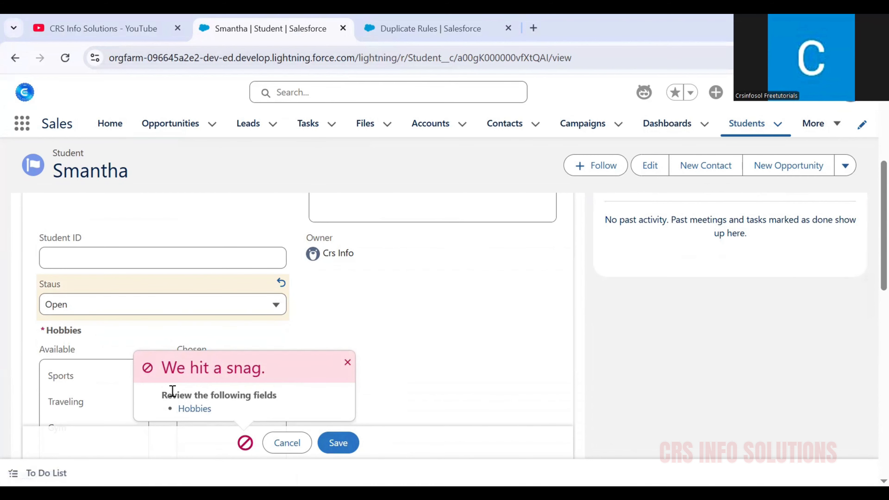
Choose Sports as the student's required hobby and save the record.
{"action": "scroll", "coordinate": [189, 304], "scroll_direction": "down", "scroll_amount": 1}
{"action": "scroll", "coordinate": [192, 309], "scroll_direction": "down", "scroll_amount": 4}
{"action": "left_click", "coordinate": [59, 247]}
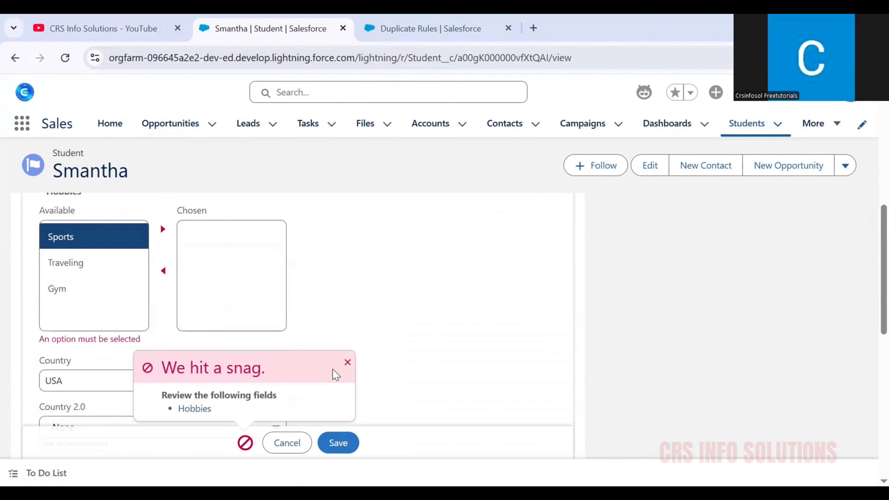
{"action": "left_click", "coordinate": [162, 229]}
{"action": "left_click", "coordinate": [338, 443]}
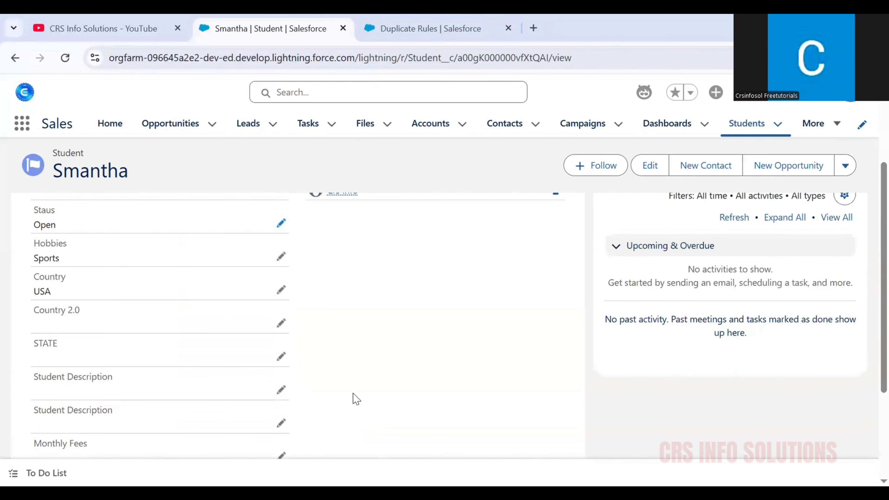
Start a new student record with the edited student's name, Staus Open and Sports as the hobby.
{"action": "left_click", "coordinate": [732, 132]}
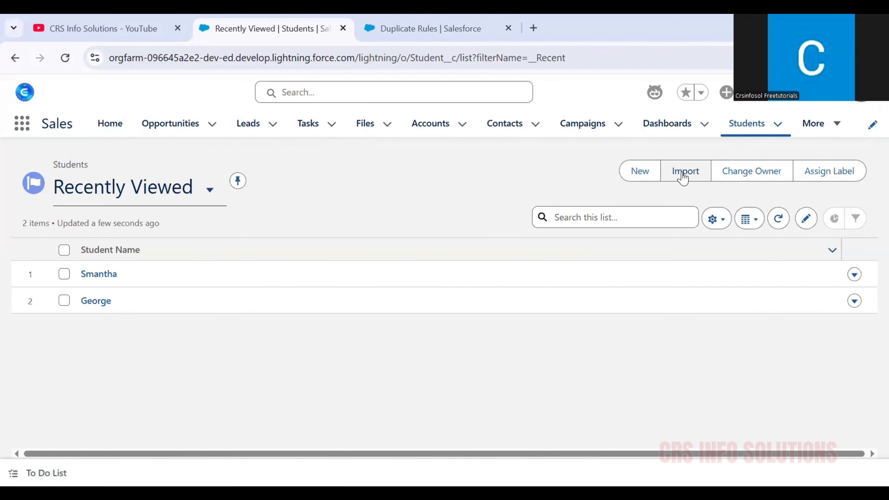
{"action": "left_click", "coordinate": [645, 172]}
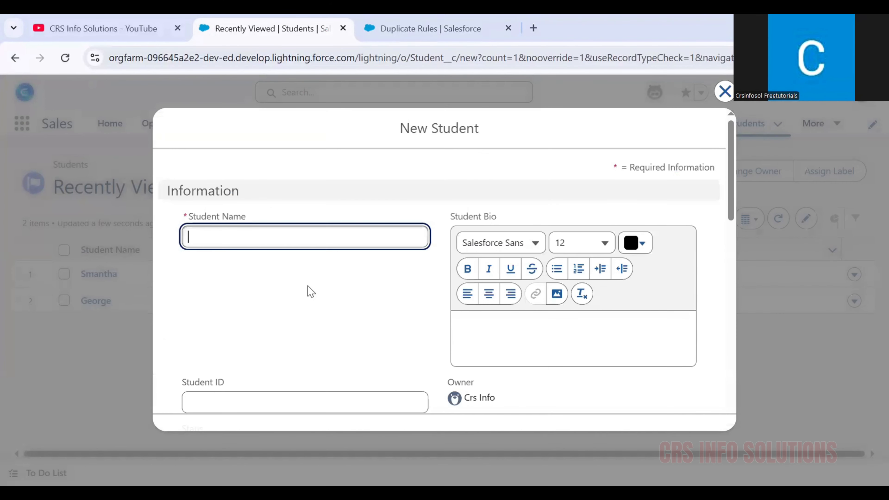
{"action": "scroll", "coordinate": [310, 292], "scroll_direction": "down", "scroll_amount": 2}
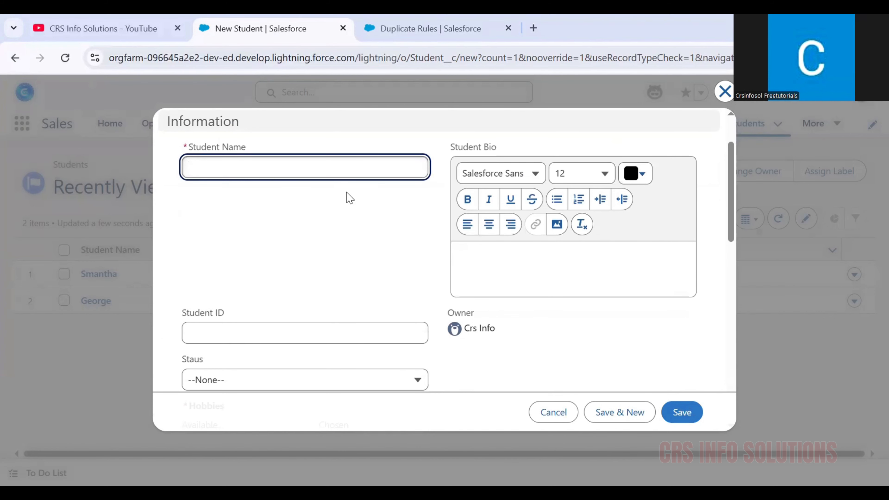
{"action": "type", "text": "Smantha"}
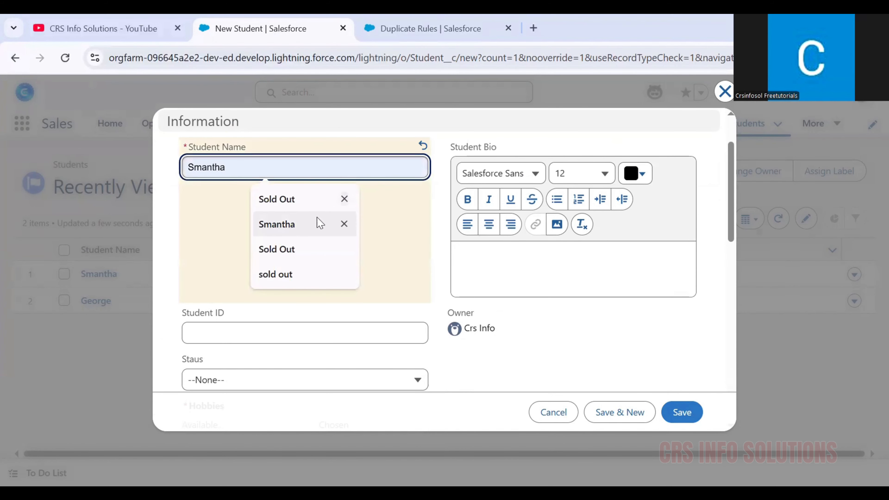
{"action": "left_click", "coordinate": [319, 223]}
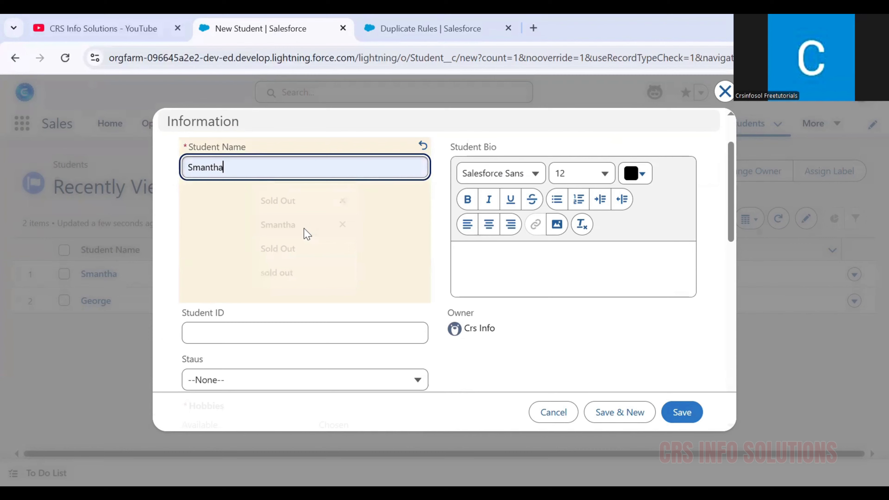
{"action": "scroll", "coordinate": [304, 281], "scroll_direction": "down", "scroll_amount": 2}
{"action": "left_click", "coordinate": [280, 311]}
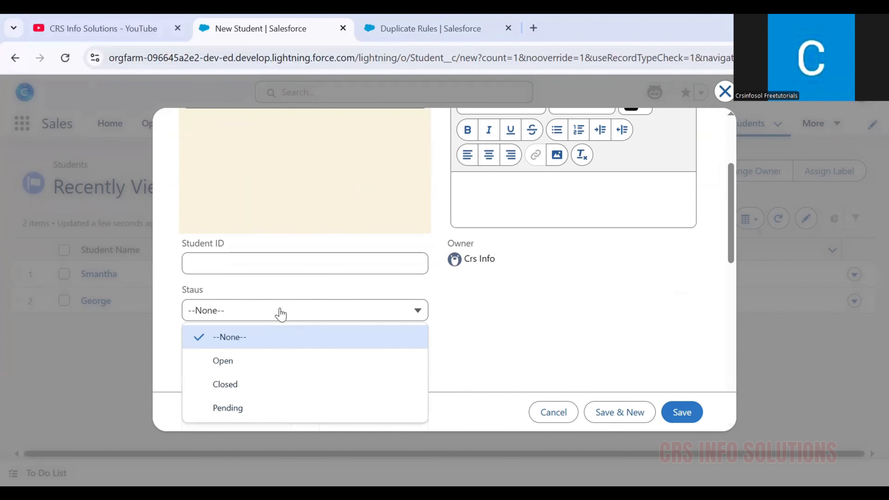
{"action": "left_click", "coordinate": [254, 372]}
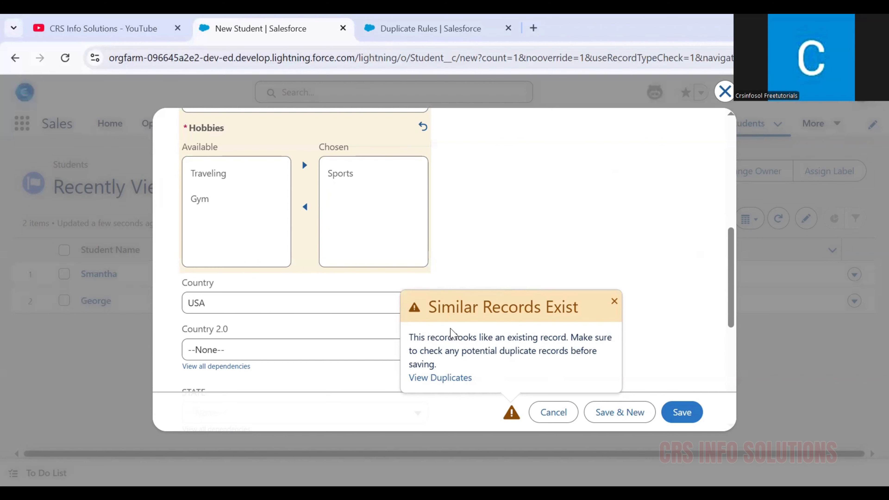
Check the new student's entries, view the potential duplicates and save the record.
{"action": "scroll", "coordinate": [357, 302], "scroll_direction": "up", "scroll_amount": 5}
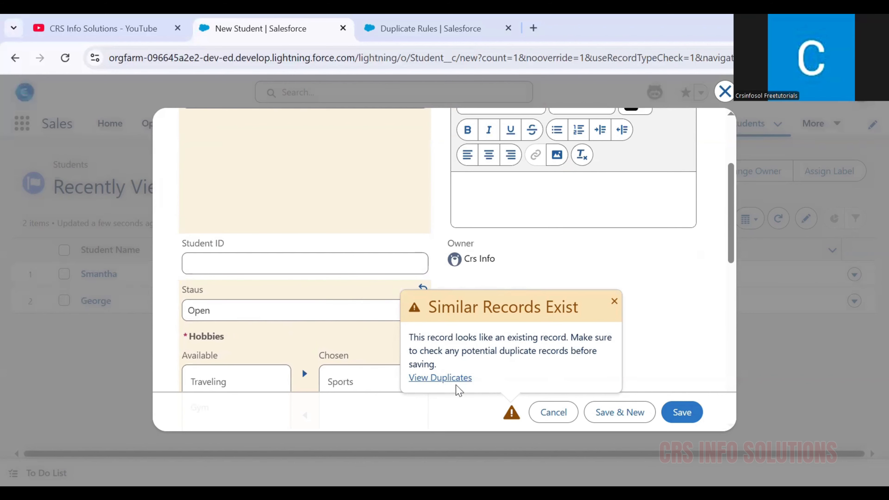
{"action": "left_click", "coordinate": [456, 378]}
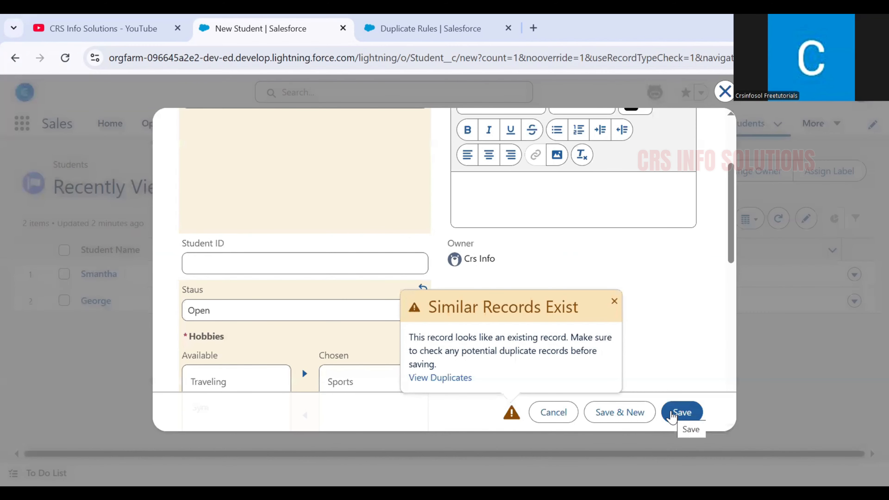
{"action": "left_click", "coordinate": [671, 415]}
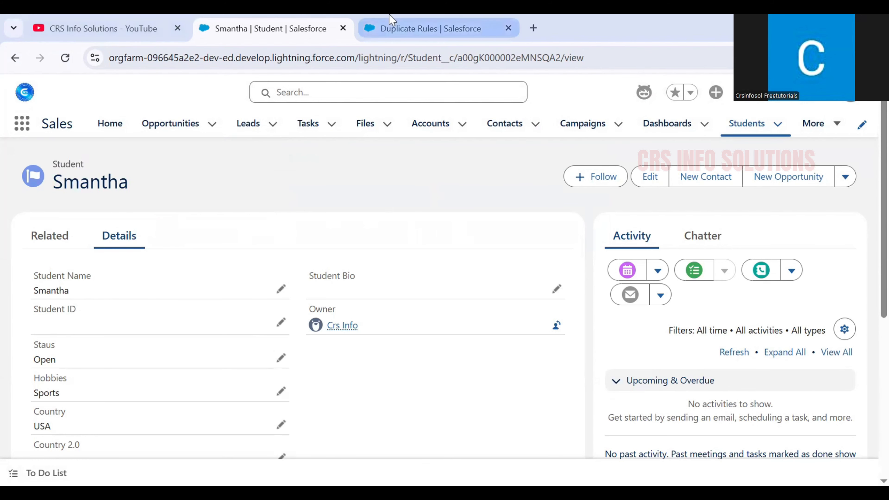
Edit StudentDuplicateRule to set both Action On Create and Action On Edit to Block, and save the rule.
{"action": "left_click", "coordinate": [390, 22]}
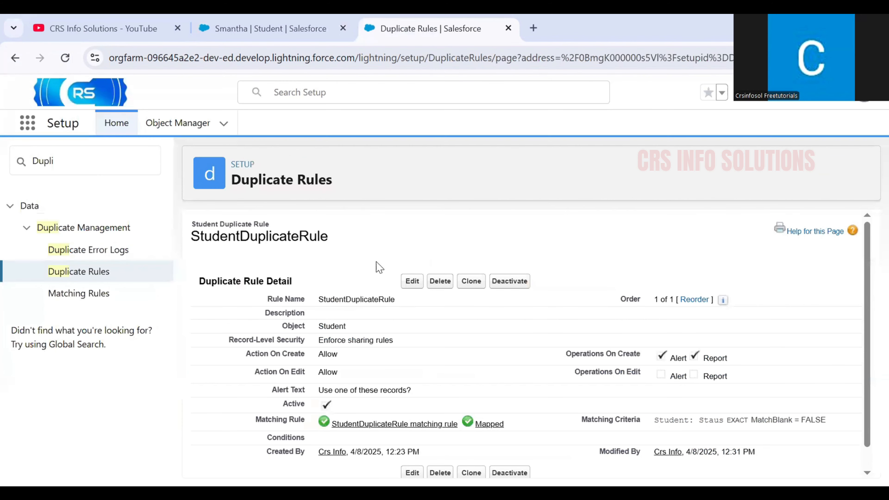
{"action": "left_click", "coordinate": [408, 286]}
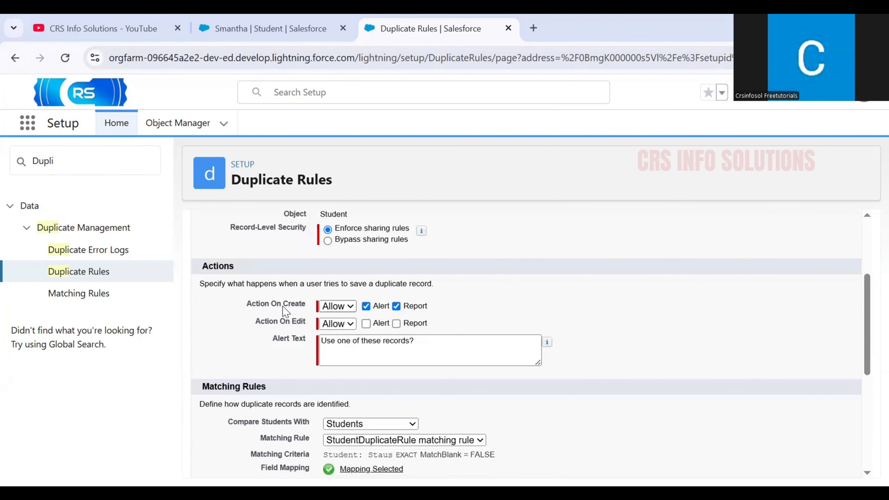
{"action": "left_click", "coordinate": [348, 308]}
{"action": "left_click", "coordinate": [335, 321]}
{"action": "left_click", "coordinate": [343, 306]}
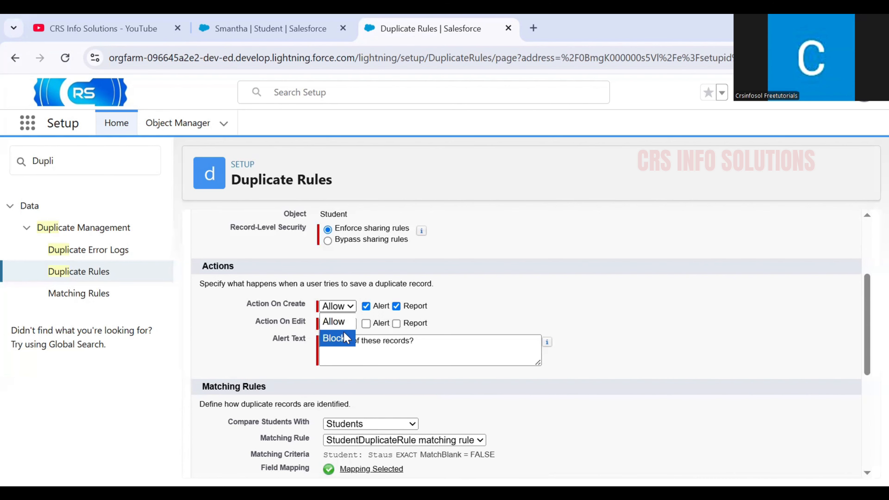
{"action": "left_click", "coordinate": [344, 333]}
{"action": "scroll", "coordinate": [416, 443], "scroll_direction": "down", "scroll_amount": 6}
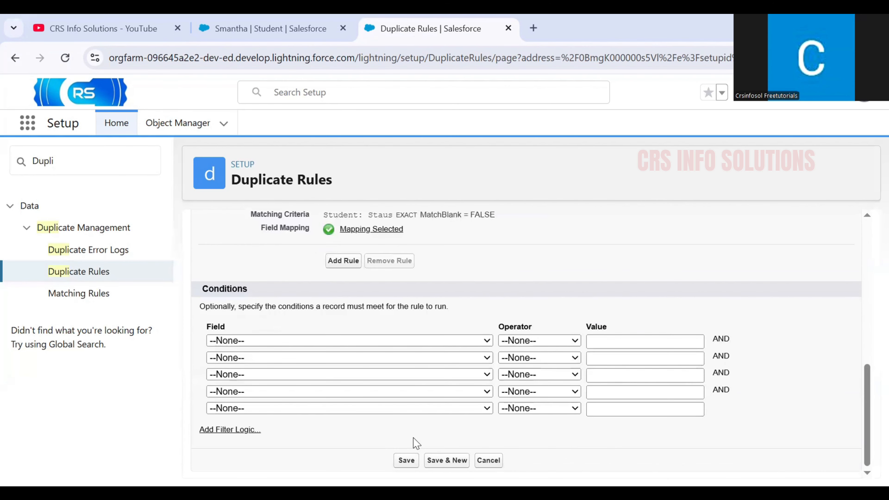
{"action": "left_click", "coordinate": [406, 460]}
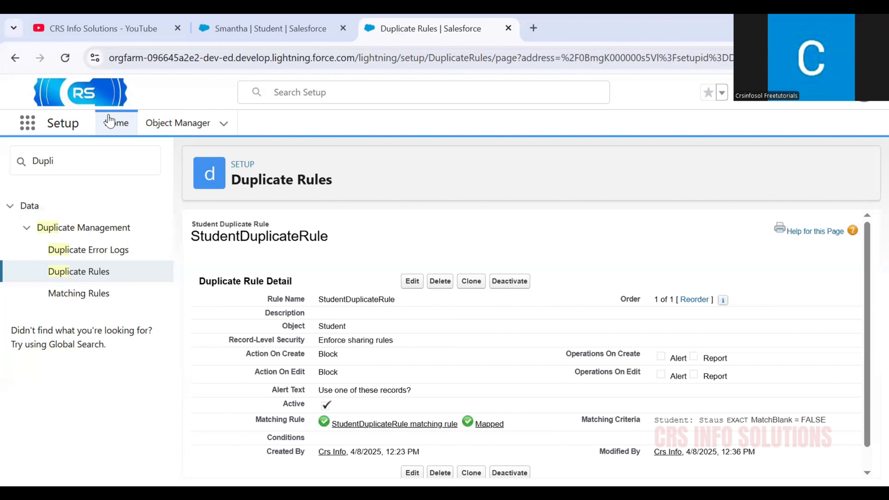
Return to the Students list and start another new record with the same student name.
{"action": "left_click", "coordinate": [224, 21]}
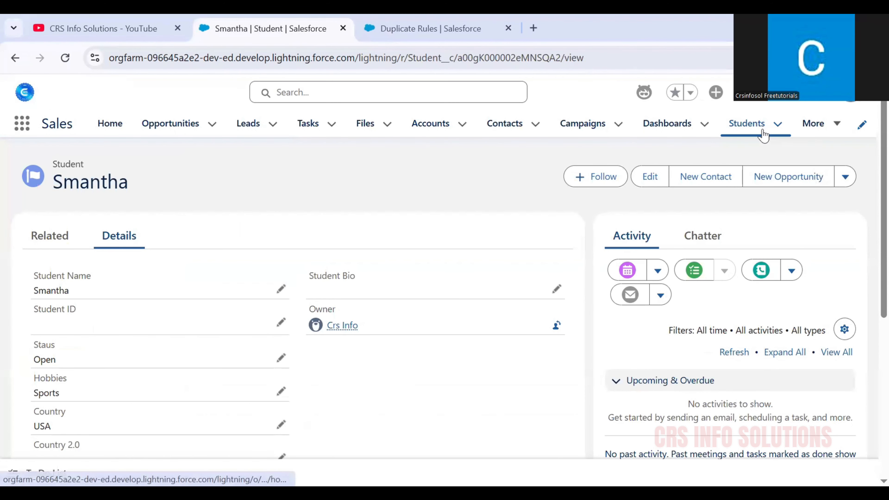
{"action": "left_click", "coordinate": [746, 124]}
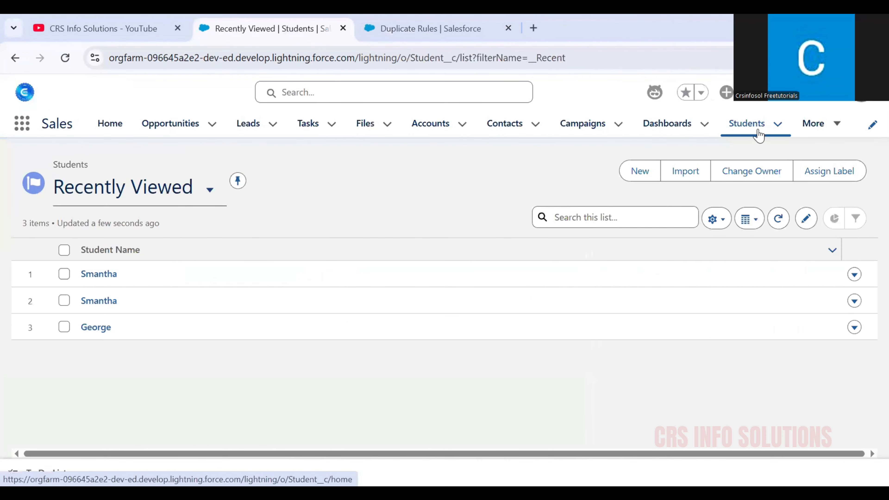
{"action": "left_click", "coordinate": [639, 171]}
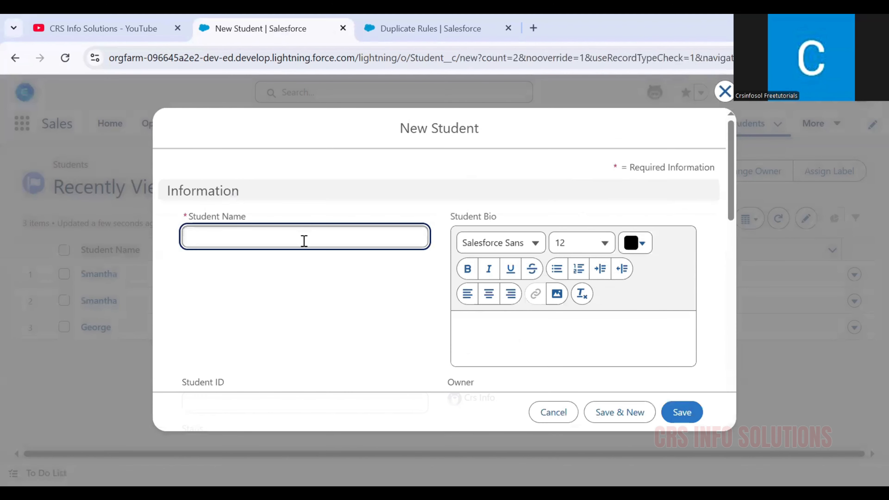
{"action": "type", "text": "S"}
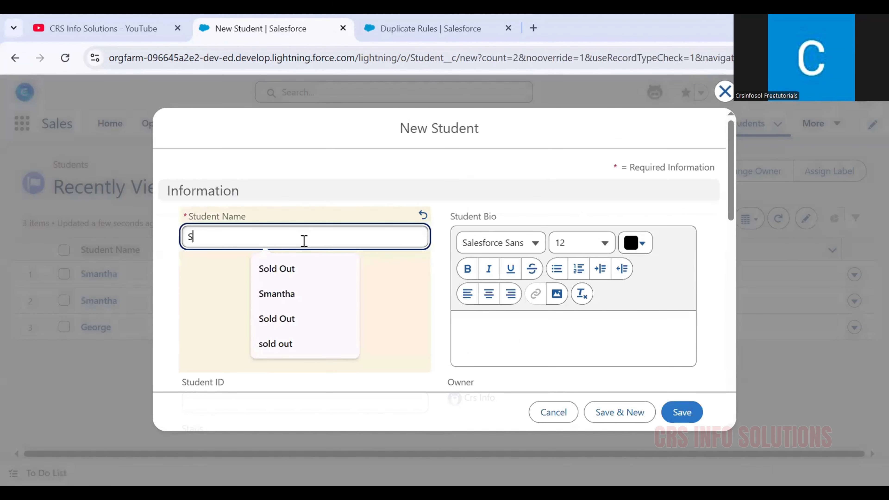
{"action": "type", "text": "mantha"}
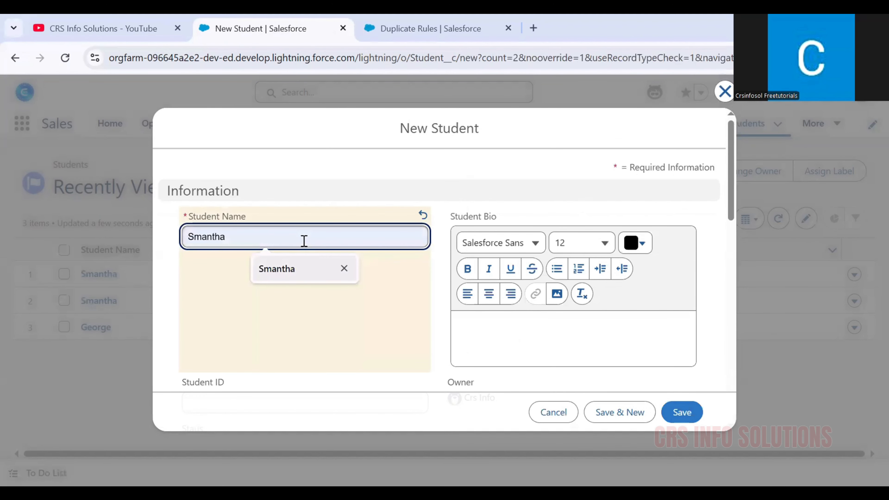
Try to save the new student with Staus Open and Traveling as the hobby, and cancel the record.
{"action": "scroll", "coordinate": [395, 321], "scroll_direction": "down", "scroll_amount": 3}
{"action": "scroll", "coordinate": [394, 321], "scroll_direction": "down", "scroll_amount": 2}
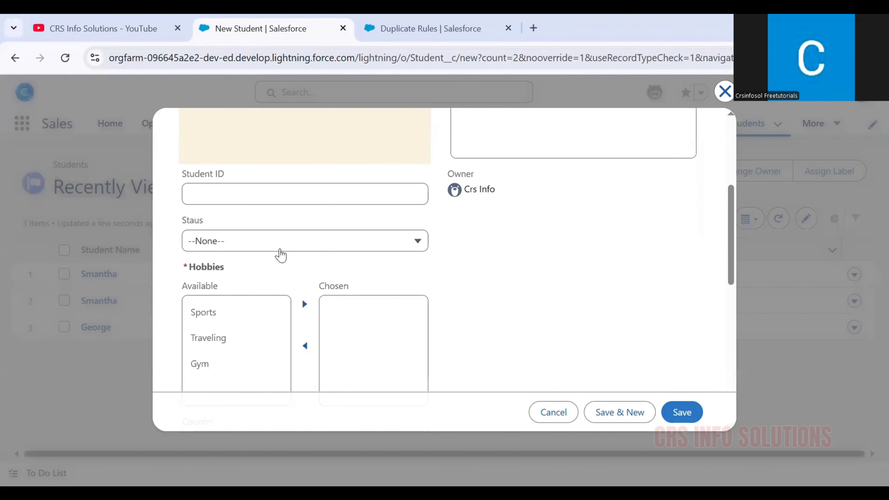
{"action": "left_click", "coordinate": [276, 250]}
{"action": "left_click", "coordinate": [262, 290]}
{"action": "scroll", "coordinate": [273, 286], "scroll_direction": "down", "scroll_amount": 2}
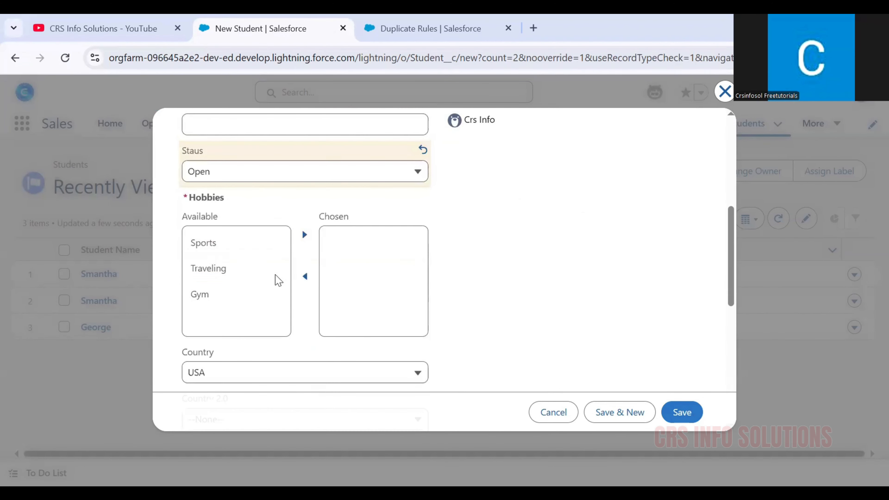
{"action": "left_click", "coordinate": [242, 276]}
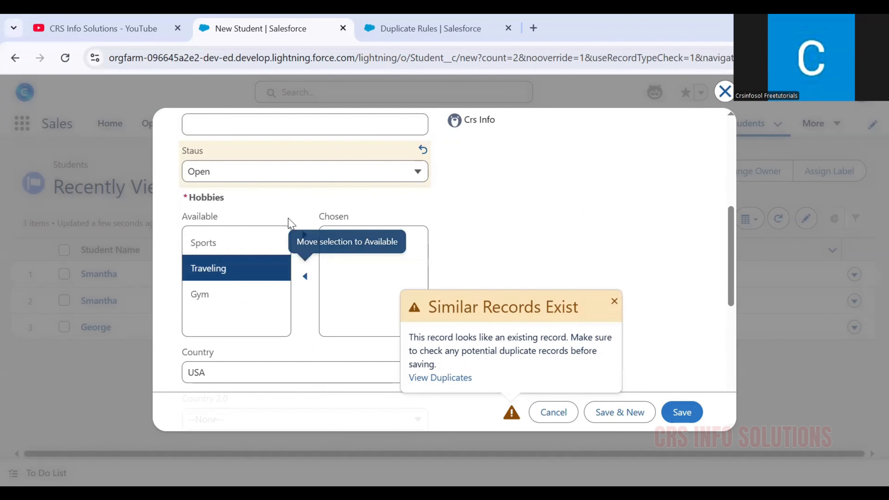
{"action": "left_click", "coordinate": [304, 235]}
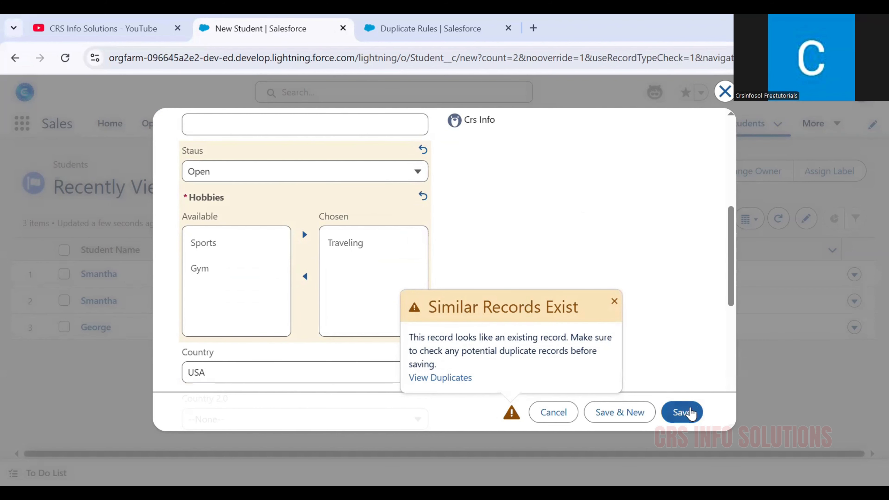
{"action": "left_click", "coordinate": [690, 413]}
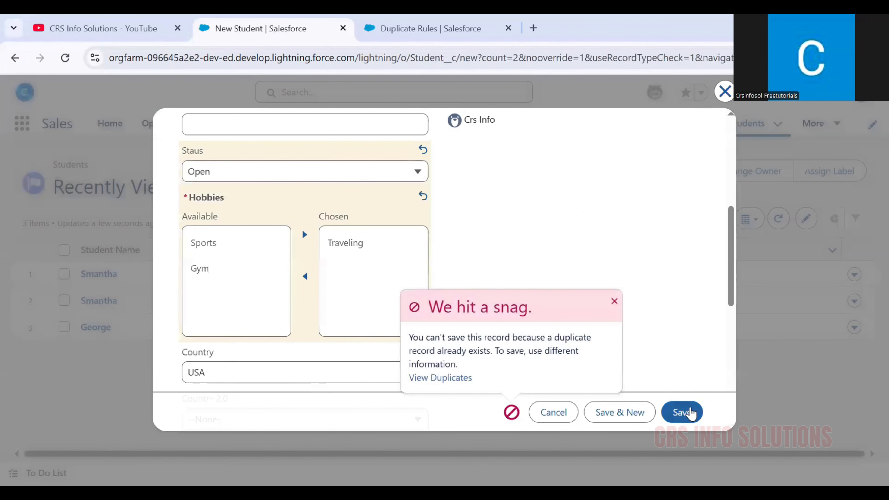
{"action": "left_click_drag", "start_coordinate": [404, 319], "coordinate": [552, 324]}
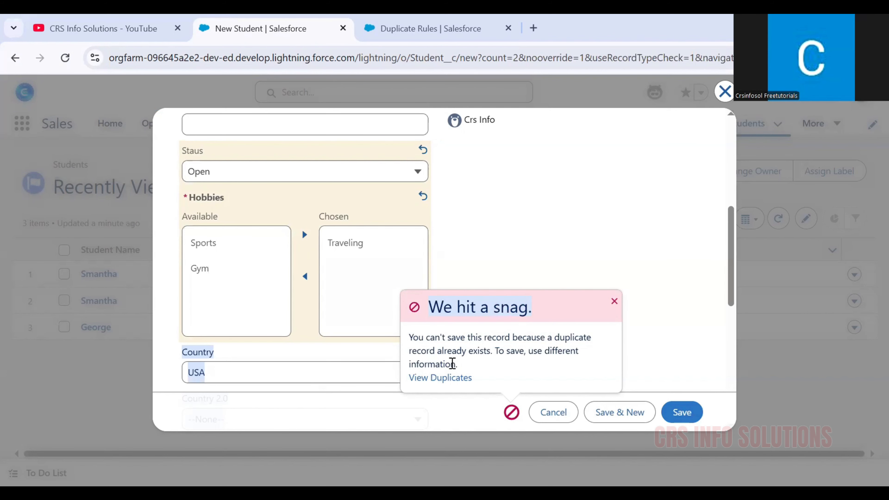
{"action": "left_click", "coordinate": [558, 419]}
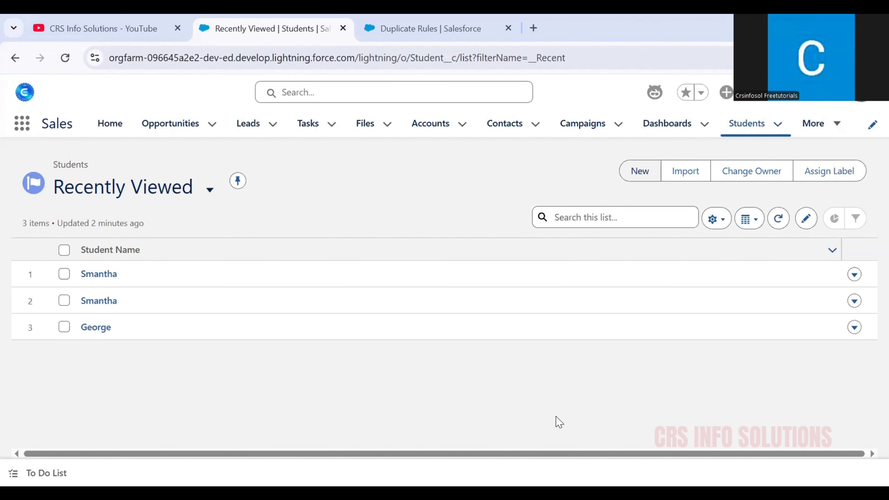
Switch to the CRS Info Solutions channel page on YouTube.
{"action": "left_click", "coordinate": [80, 29]}
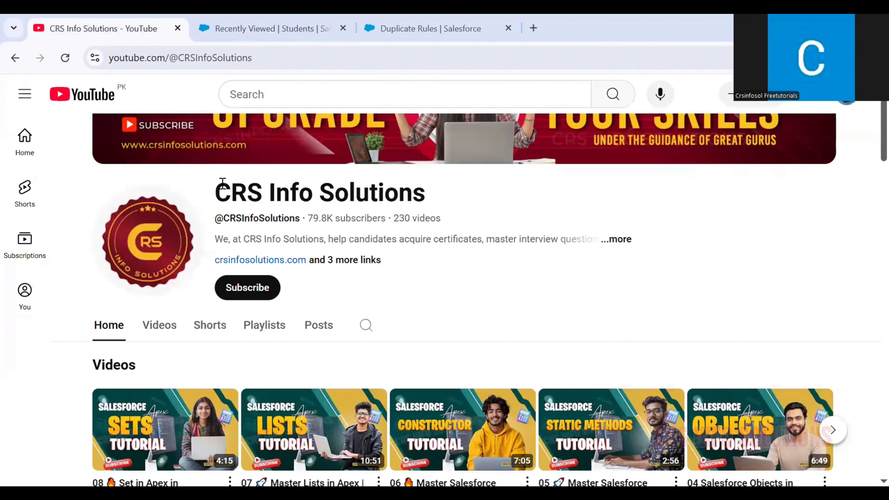